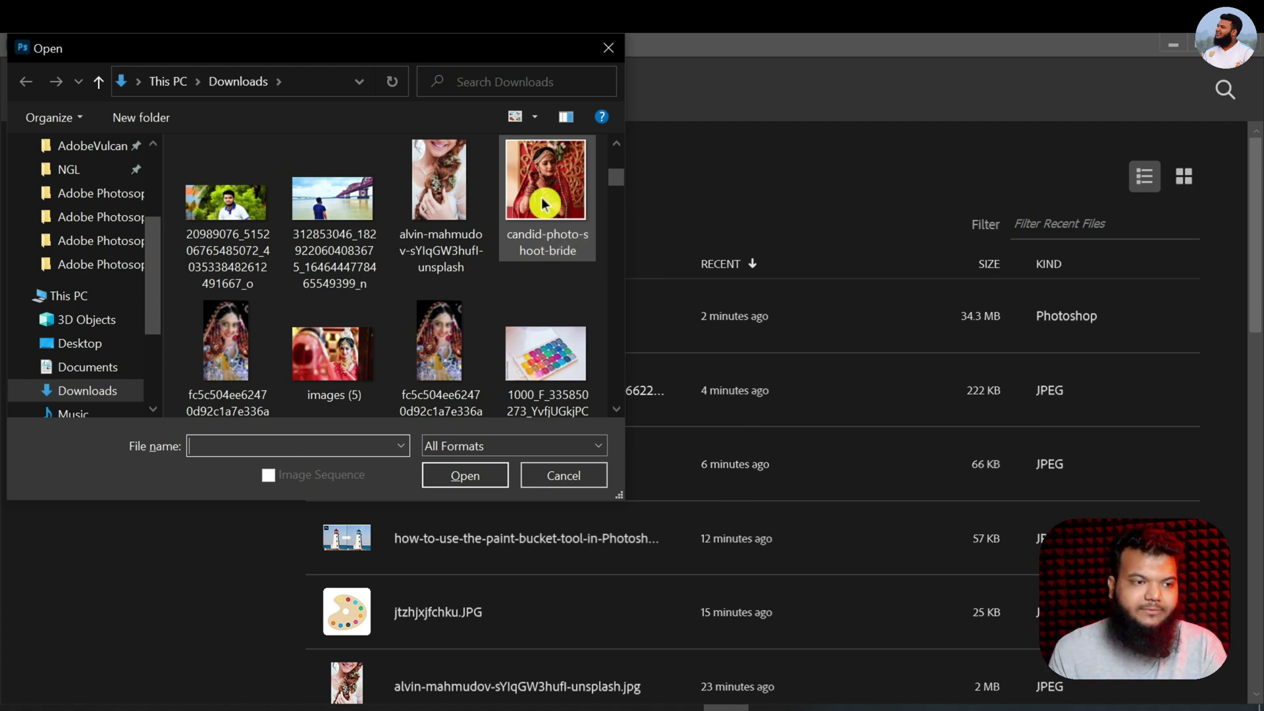
# Open the candid-photo-shoot-bride image from the Downloads folder.
pyautogui.click(544, 204)
pyautogui.doubleClick(542, 206)
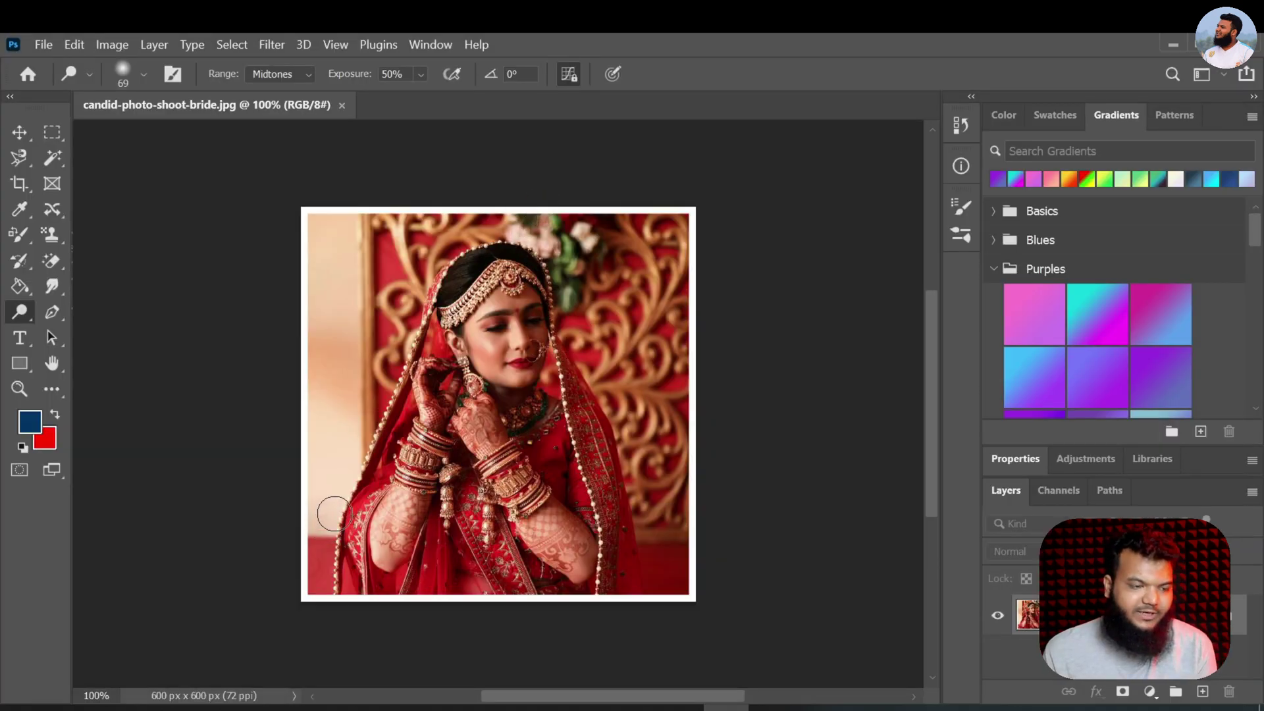
pyautogui.scroll(3, 334, 514)
pyautogui.scroll(1, 460, 419)
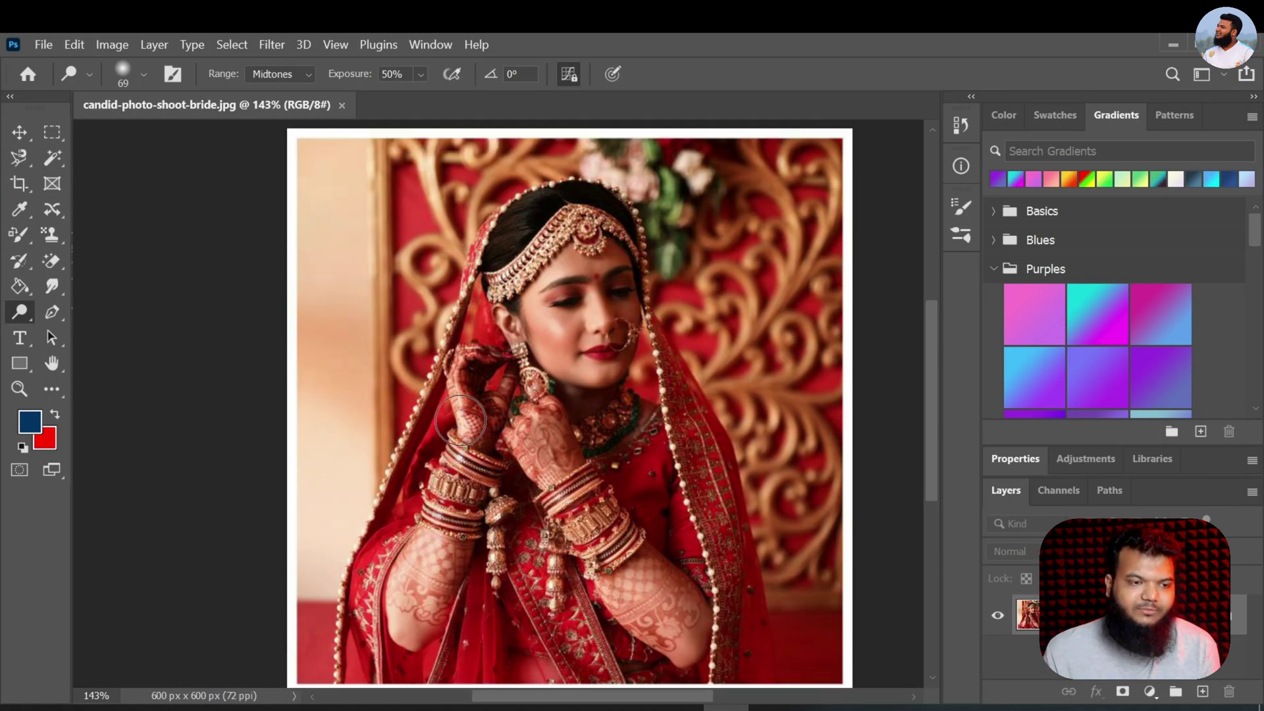
# Blur the whole bride photo using the Blur tool with a 161 px brush at 100% strength.
pyautogui.rightClick(50, 286)
pyautogui.click(132, 293)
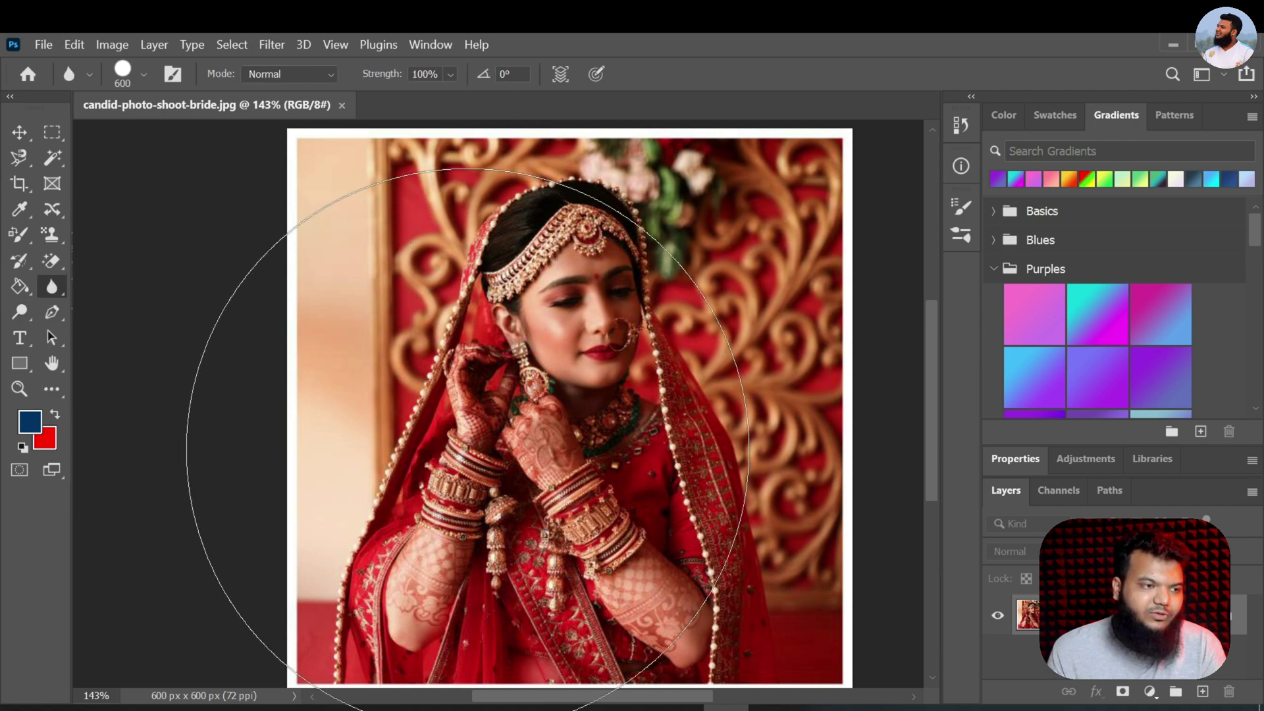
pyautogui.click(139, 82)
pyautogui.moveTo(183, 129); pyautogui.dragTo(193, 137)
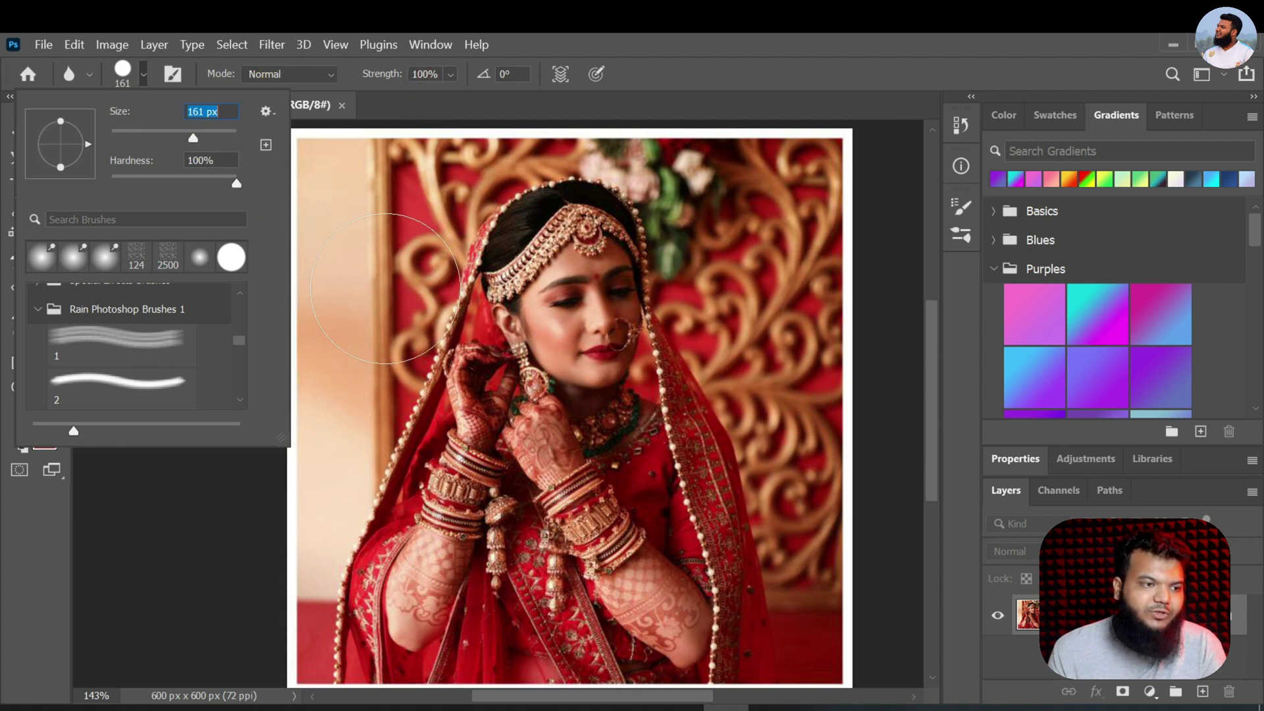
pyautogui.moveTo(516, 236)
pyautogui.mouseDown()
pyautogui.moveTo(360, 301)
pyautogui.moveTo(411, 255)
pyautogui.moveTo(533, 222)
pyautogui.moveTo(856, 281)
pyautogui.moveTo(534, 273)
pyautogui.moveTo(286, 352)
pyautogui.moveTo(706, 425)
pyautogui.moveTo(719, 338)
pyautogui.moveTo(463, 386)
pyautogui.moveTo(495, 486)
pyautogui.moveTo(687, 566)
pyautogui.moveTo(379, 645)
pyautogui.moveTo(405, 670)
pyautogui.moveTo(767, 605)
pyautogui.moveTo(769, 268)
pyautogui.moveTo(769, 636)
pyautogui.moveTo(780, 318)
pyautogui.moveTo(598, 208)
pyautogui.moveTo(603, 191)
pyautogui.moveTo(473, 184)
pyautogui.moveTo(279, 419)
pyautogui.moveTo(733, 617)
pyautogui.moveTo(453, 680)
pyautogui.moveTo(396, 664)
pyautogui.mouseUp()
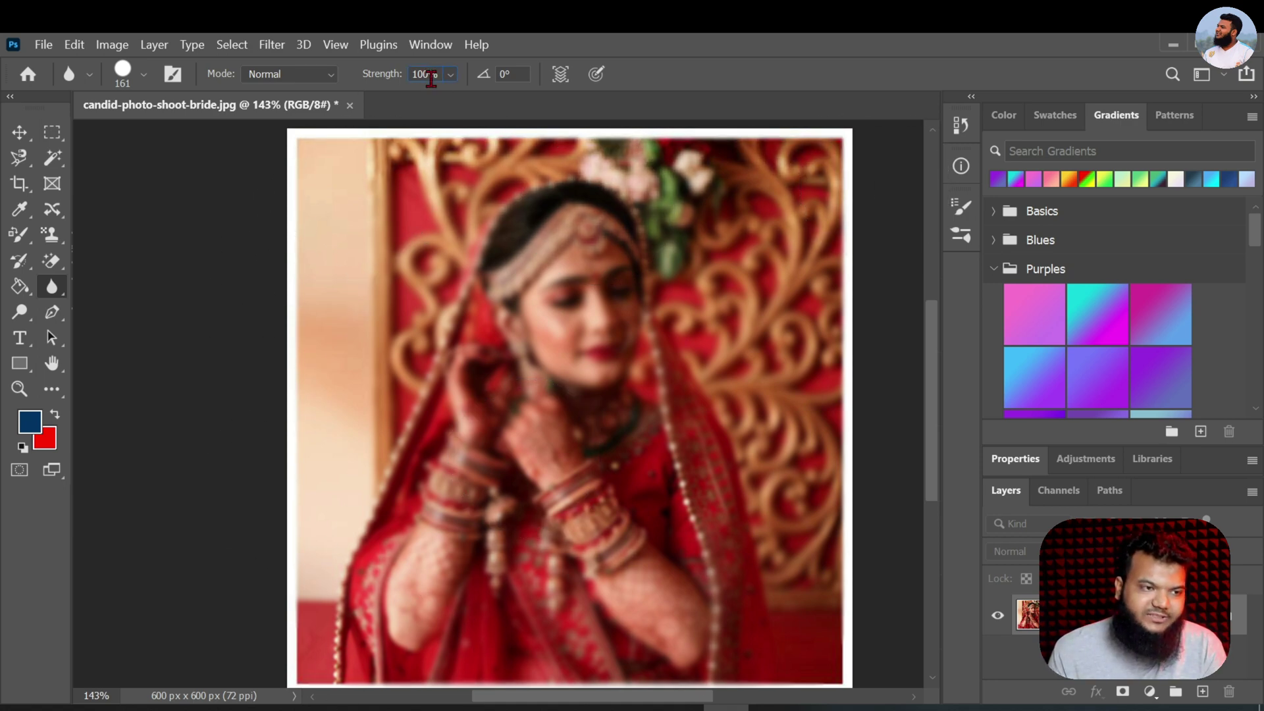
# Undo the blur stroke and blur the whole bride photo again at 42% strength.
pyautogui.scroll(-6, 430, 78)
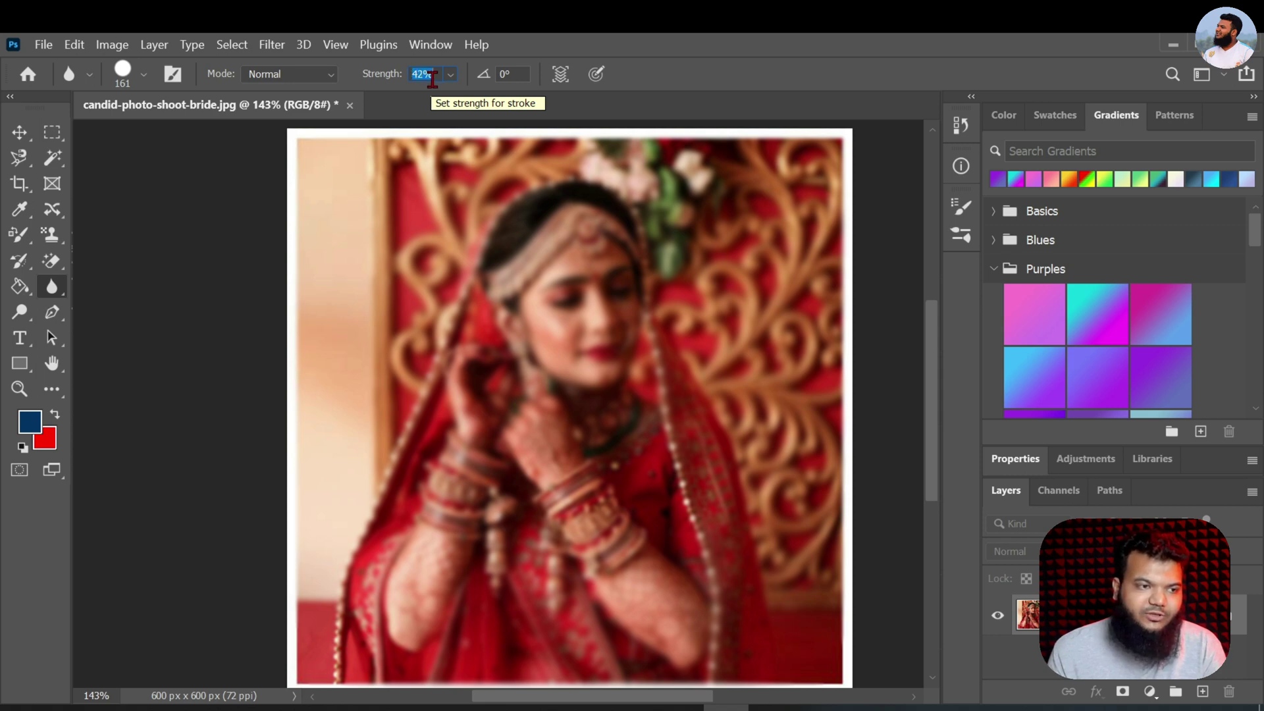
pyautogui.click(26, 125)
pyautogui.hotkey('ctrl', 'z')
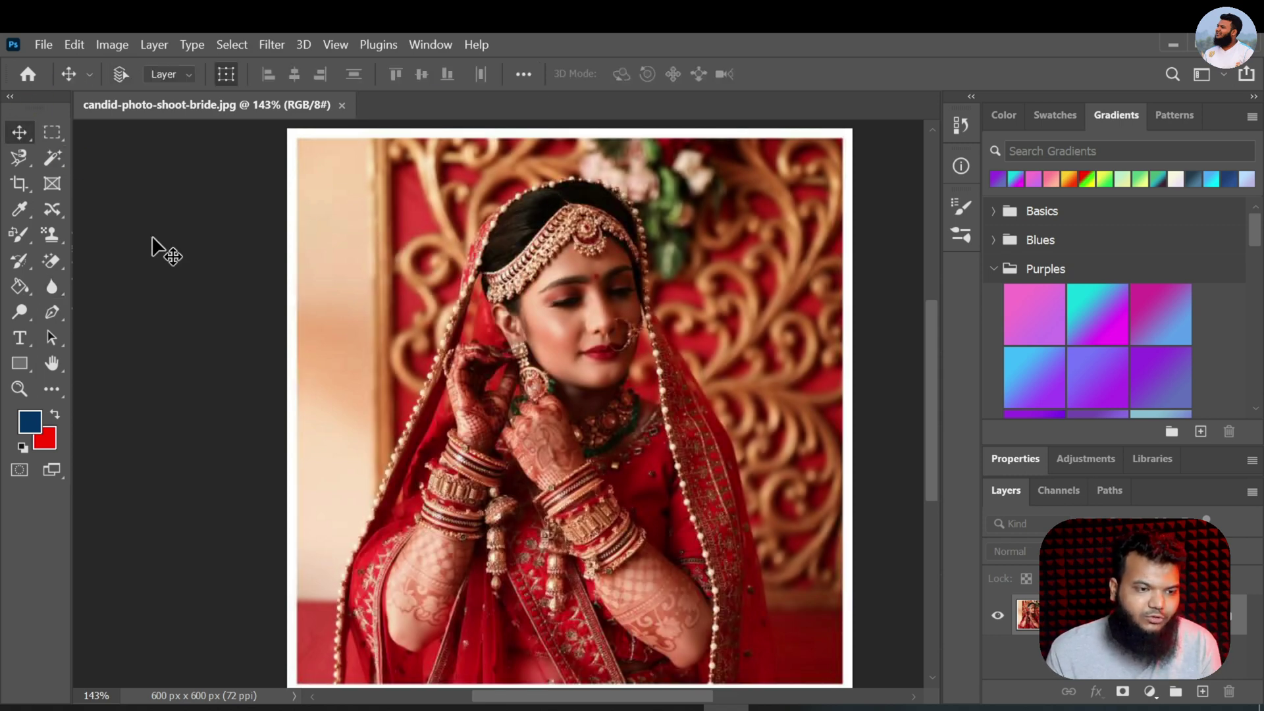
pyautogui.click(53, 286)
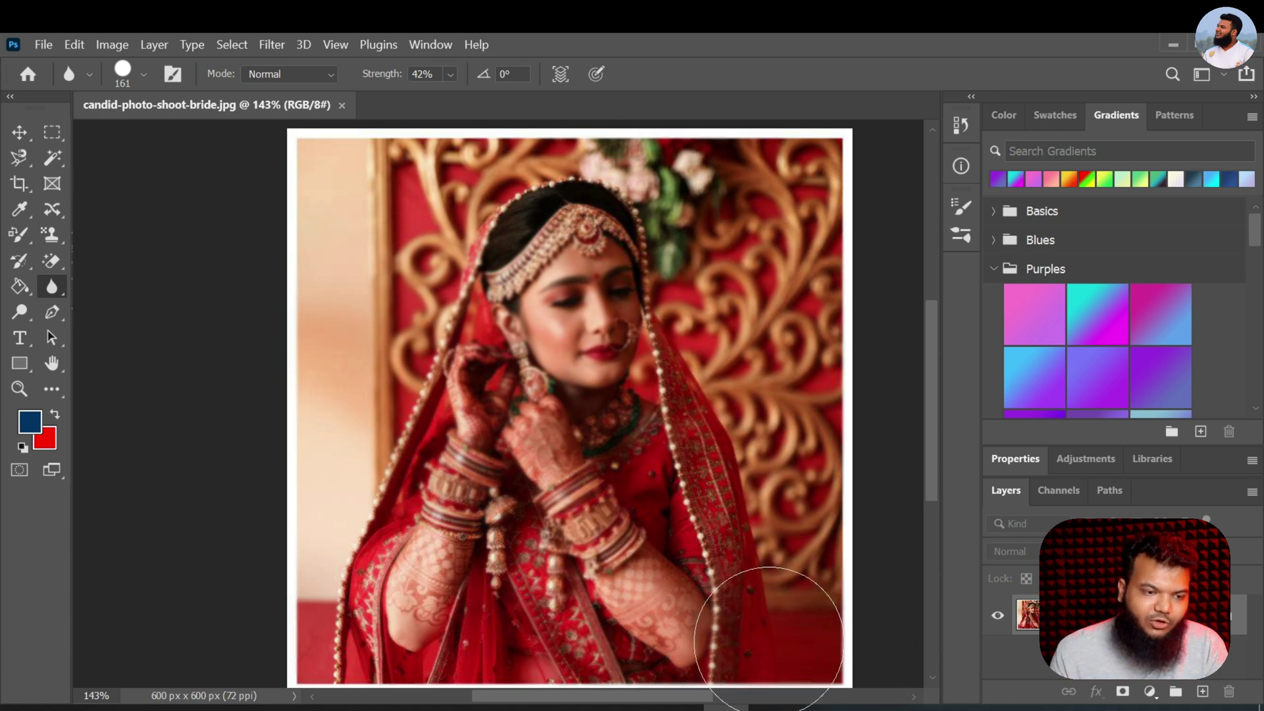
pyautogui.moveTo(816, 575); pyautogui.dragTo(814, 570)
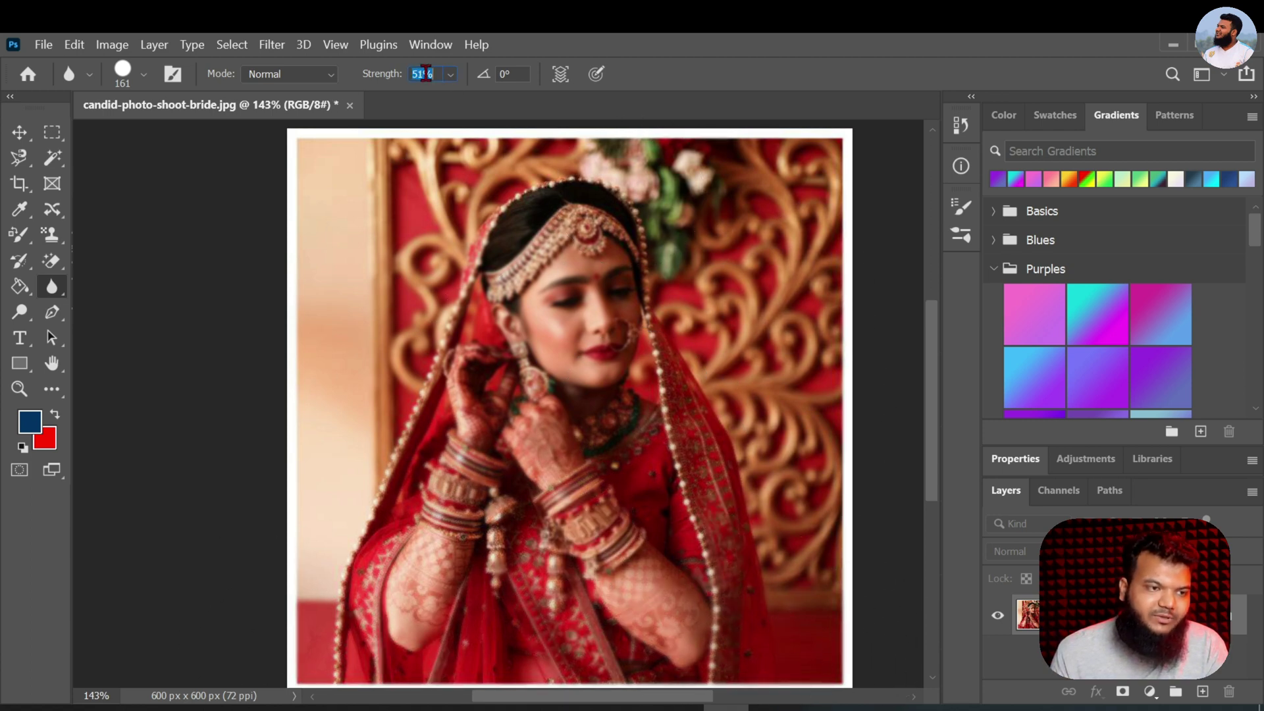
# Raise the Blur tool's strength to 100% and paint more blur over the bride and the background.
pyautogui.scroll(13, 425, 73)
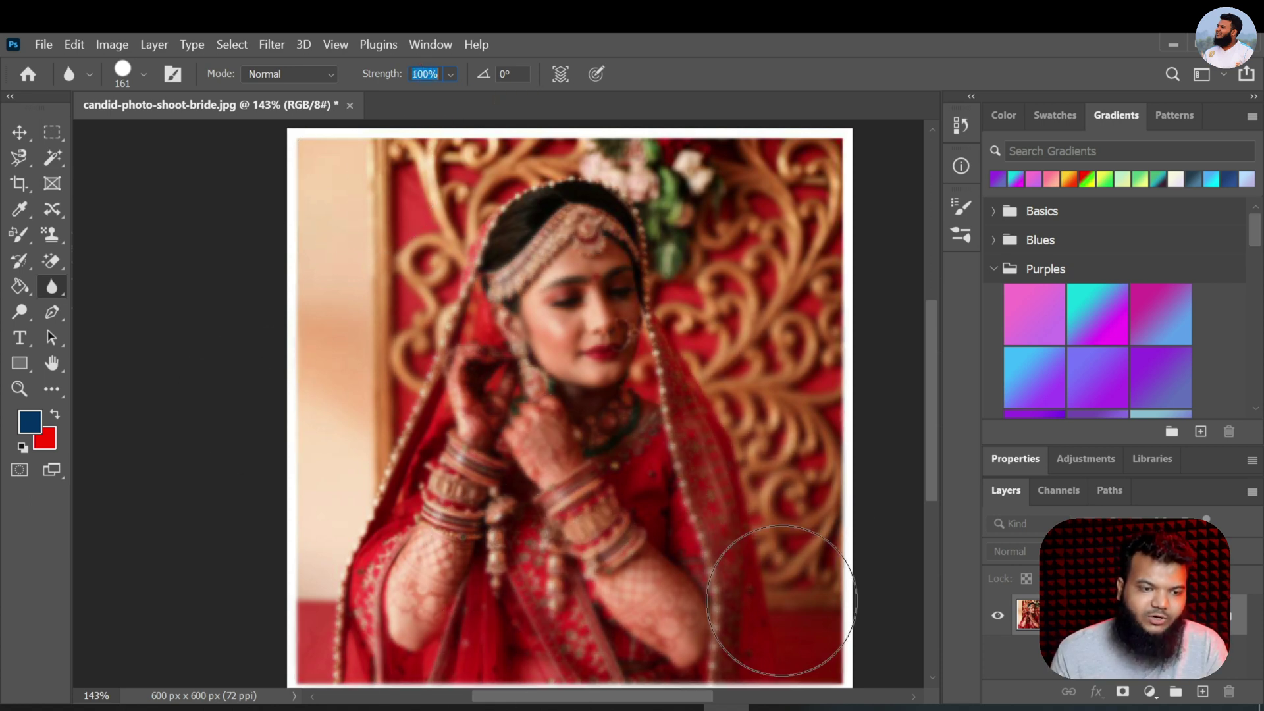
pyautogui.moveTo(576, 565)
pyautogui.mouseDown()
pyautogui.moveTo(287, 634)
pyautogui.moveTo(809, 646)
pyautogui.moveTo(581, 568)
pyautogui.mouseUp()
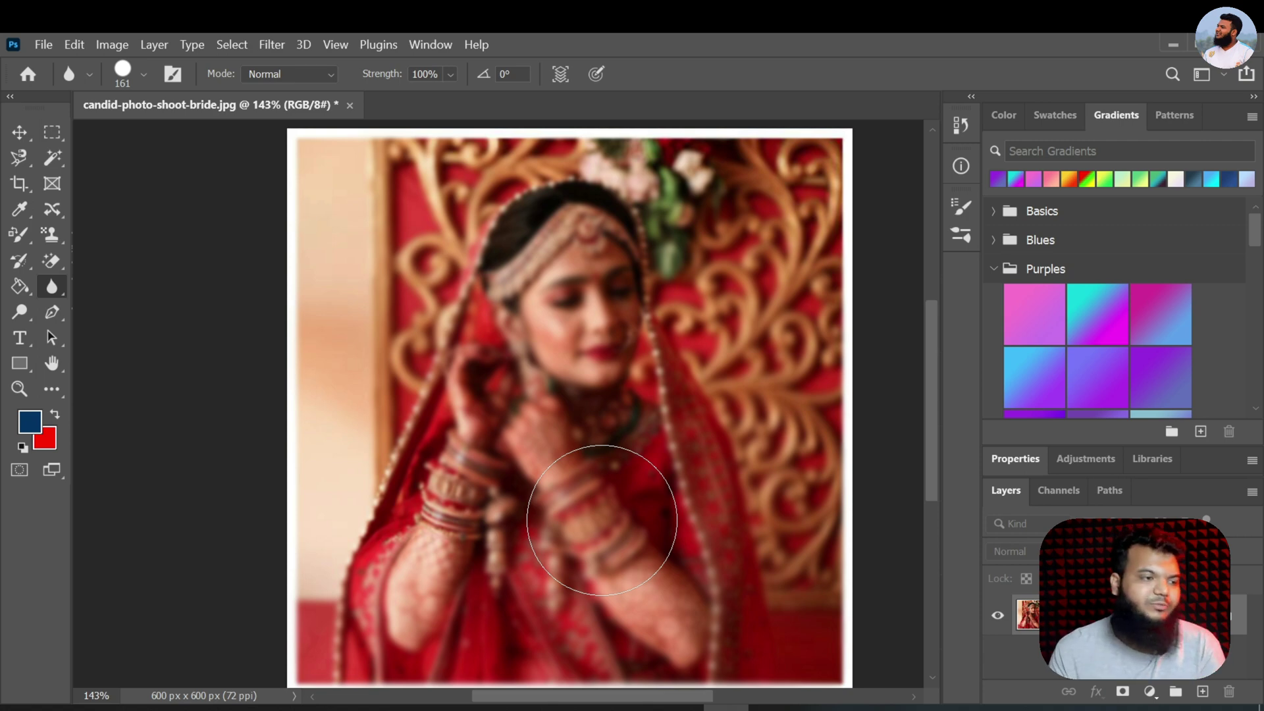
# Restore sharpness to the bride's face, headpiece, jewelry, hands and arms with the History Brush, leaving the background blurred.
pyautogui.click(19, 261)
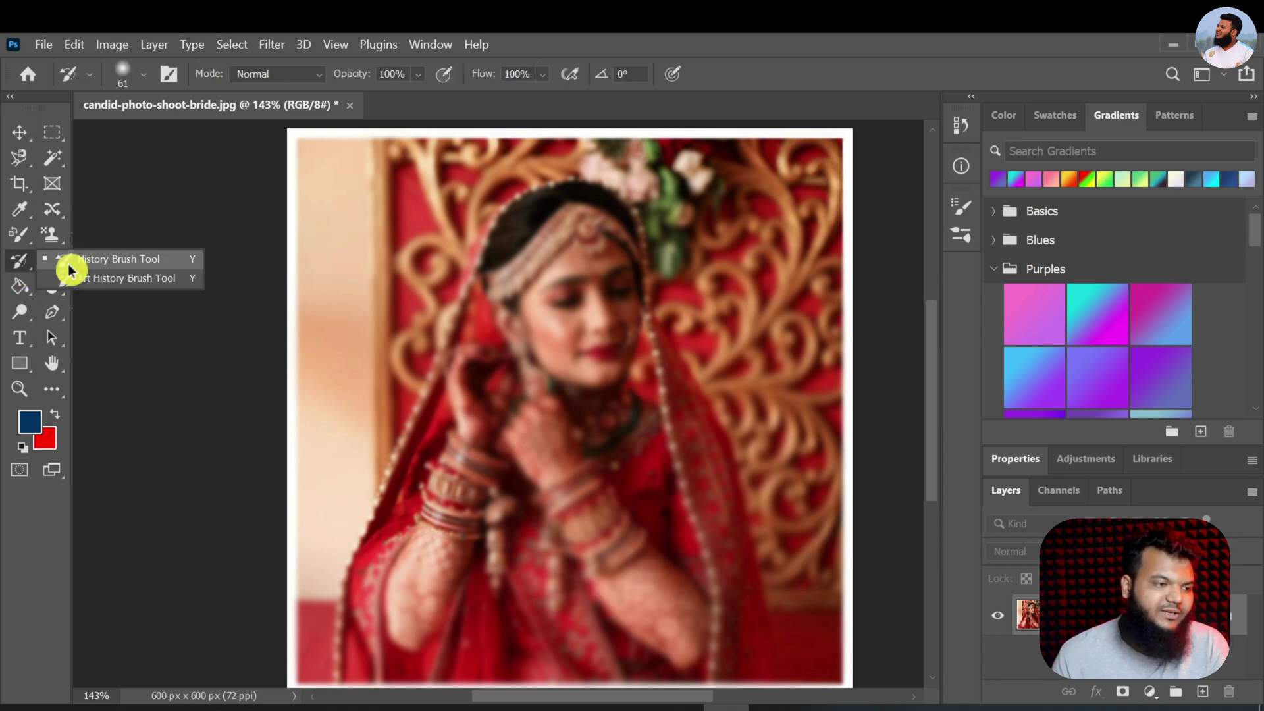
pyautogui.click(78, 266)
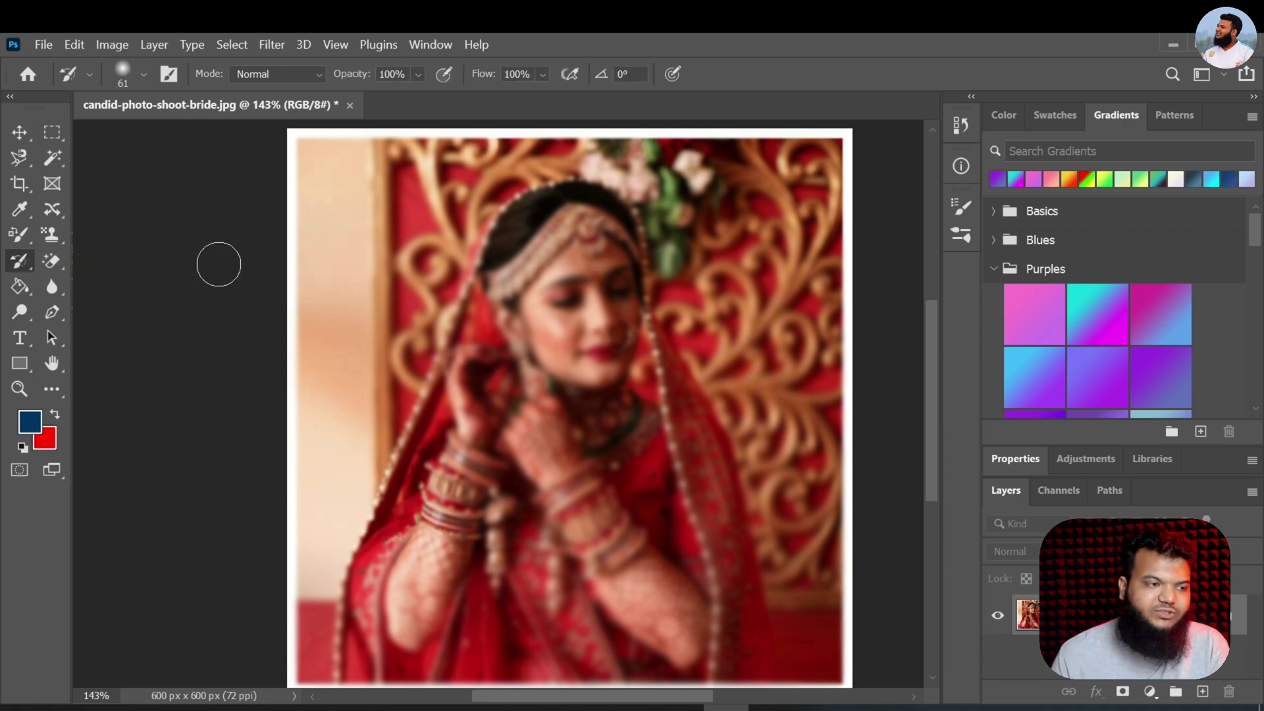
pyautogui.moveTo(593, 267)
pyautogui.mouseDown()
pyautogui.moveTo(545, 295)
pyautogui.moveTo(532, 324)
pyautogui.moveTo(572, 316)
pyautogui.moveTo(596, 284)
pyautogui.moveTo(611, 336)
pyautogui.moveTo(595, 355)
pyautogui.moveTo(540, 335)
pyautogui.moveTo(535, 316)
pyautogui.moveTo(570, 359)
pyautogui.moveTo(604, 367)
pyautogui.moveTo(637, 285)
pyautogui.moveTo(613, 240)
pyautogui.moveTo(541, 231)
pyautogui.moveTo(511, 289)
pyautogui.moveTo(516, 226)
pyautogui.moveTo(565, 199)
pyautogui.moveTo(608, 231)
pyautogui.moveTo(628, 300)
pyautogui.mouseUp()
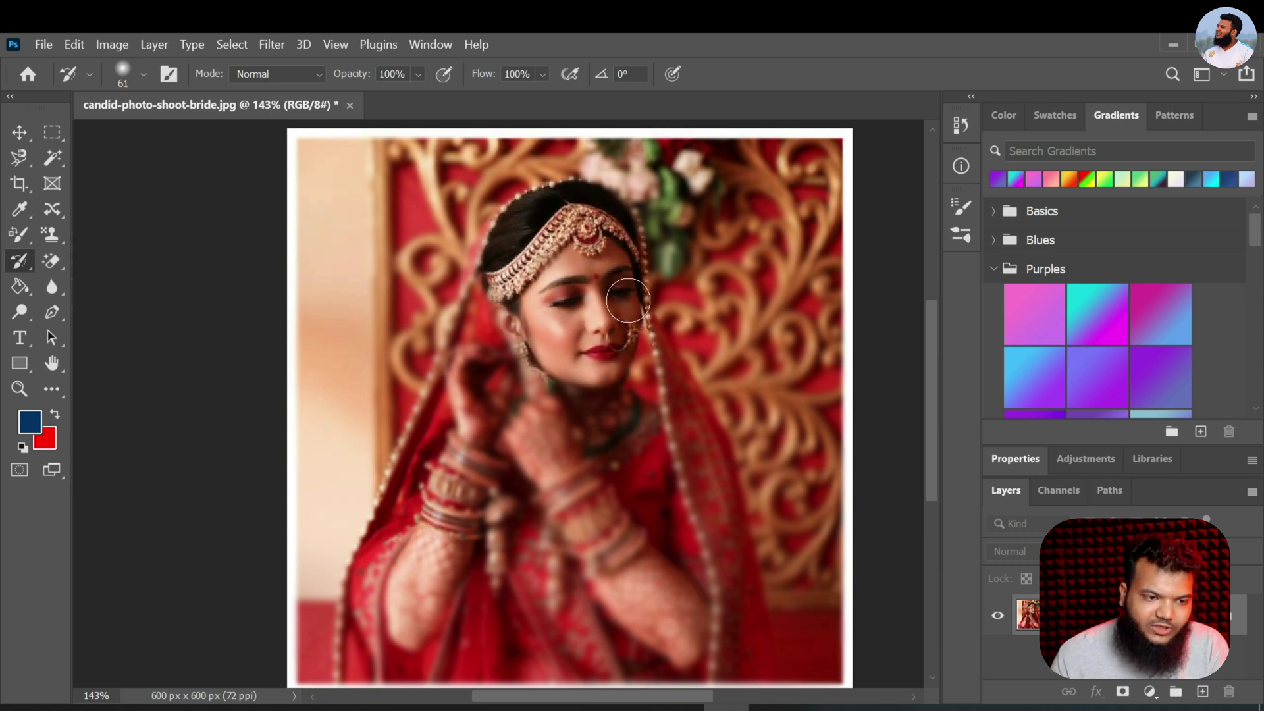
pyautogui.moveTo(623, 358)
pyautogui.mouseDown()
pyautogui.moveTo(597, 373)
pyautogui.moveTo(530, 356)
pyautogui.moveTo(491, 289)
pyautogui.moveTo(399, 615)
pyautogui.moveTo(458, 557)
pyautogui.moveTo(489, 373)
pyautogui.moveTo(619, 614)
pyautogui.moveTo(673, 656)
pyautogui.moveTo(696, 638)
pyautogui.moveTo(543, 427)
pyautogui.mouseUp()
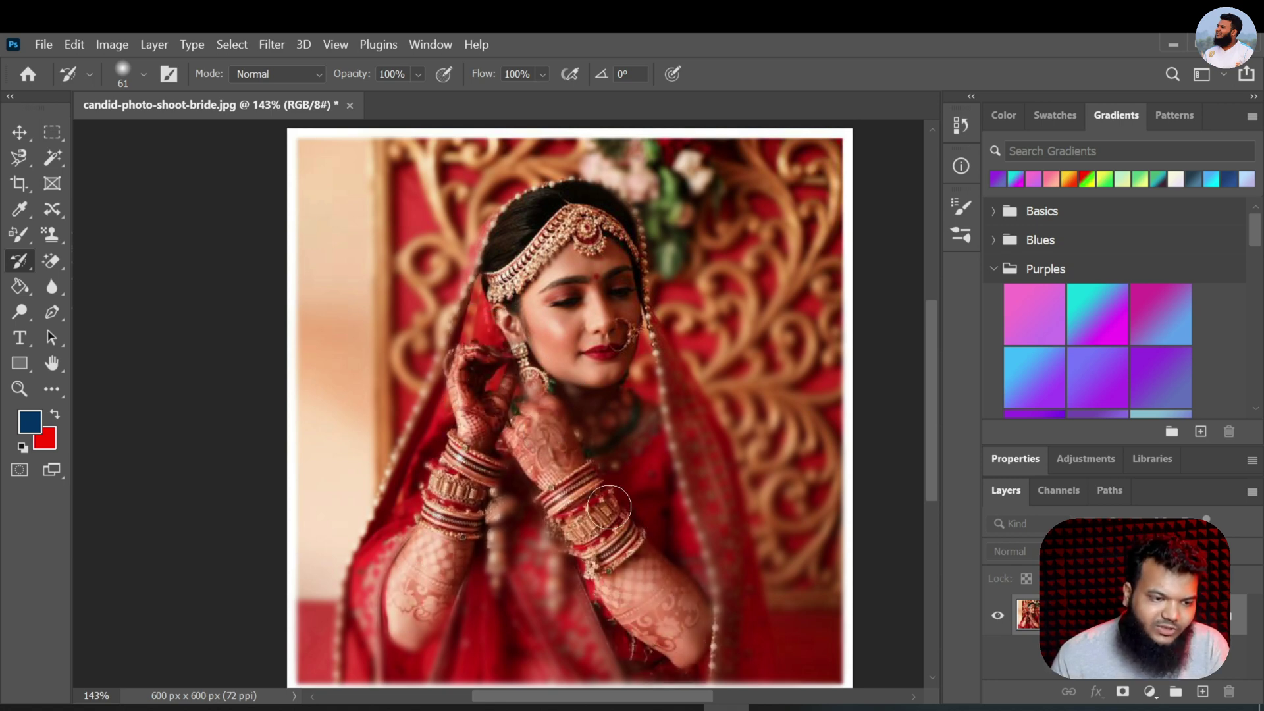
pyautogui.moveTo(609, 507); pyautogui.dragTo(516, 339)
pyautogui.moveTo(570, 411)
pyautogui.mouseDown()
pyautogui.moveTo(626, 398)
pyautogui.moveTo(594, 441)
pyautogui.mouseUp()
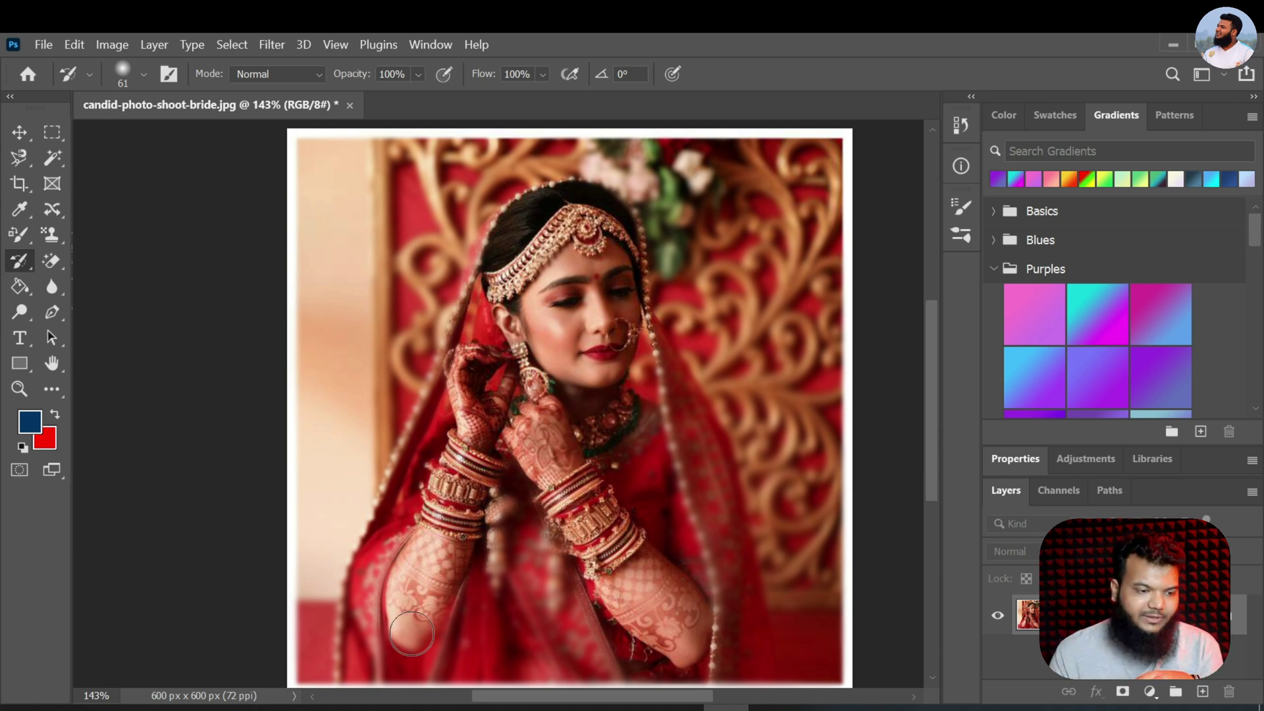
pyautogui.scroll(3, 502, 464)
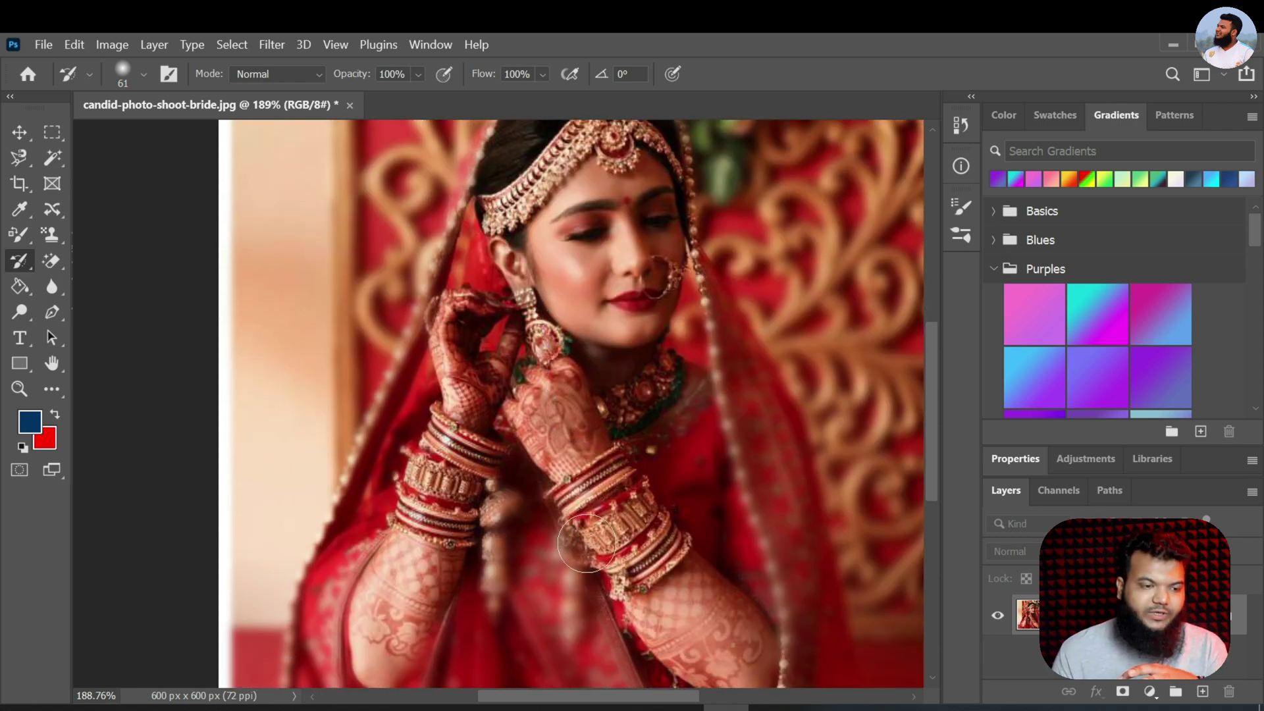
pyautogui.scroll(2, 658, 388)
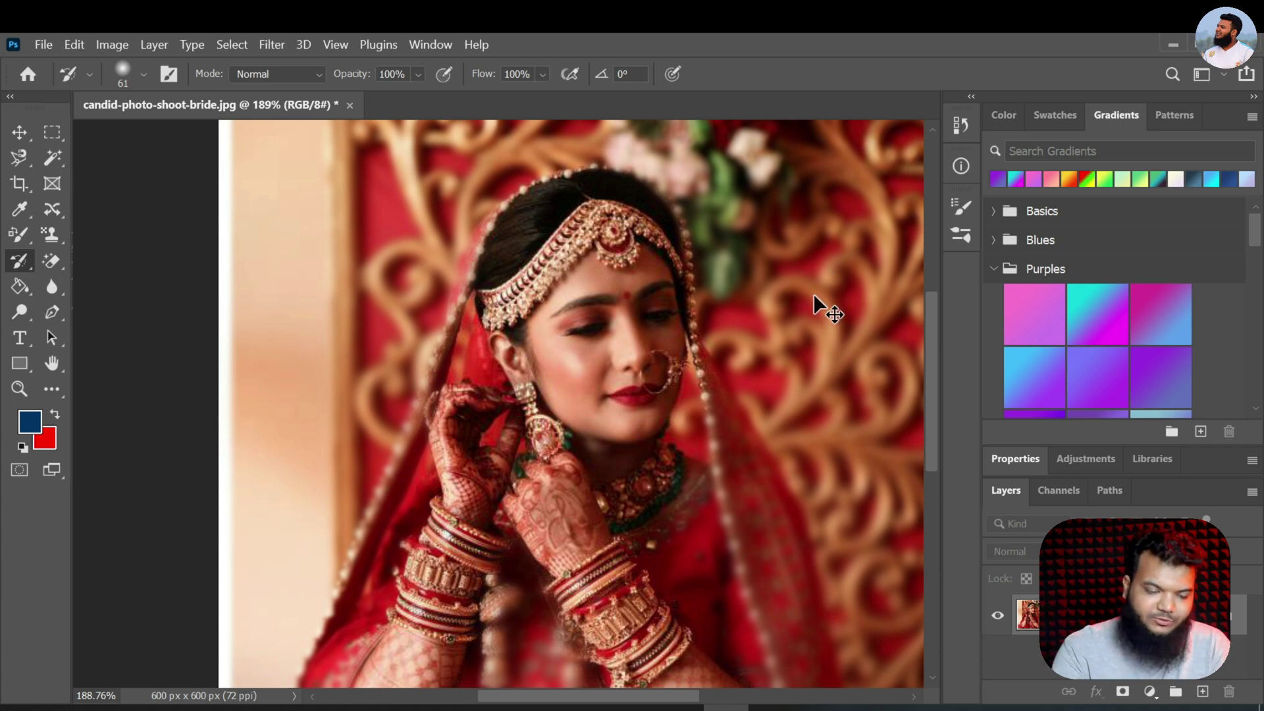
# Open the portrait of the man in a blue T-shirt resting his chin on his hands from the Downloads folder.
pyautogui.hotkey('ctrl', 'o')
pyautogui.scroll(-1, 505, 277)
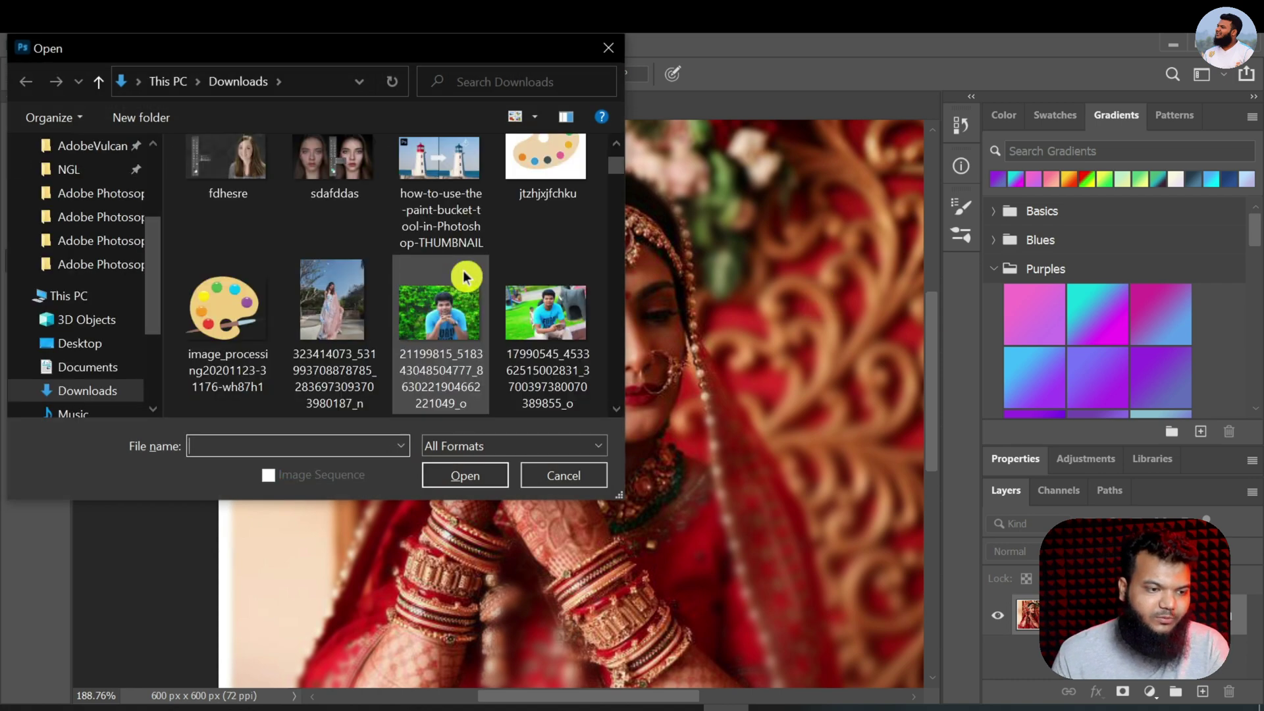
pyautogui.doubleClick(460, 284)
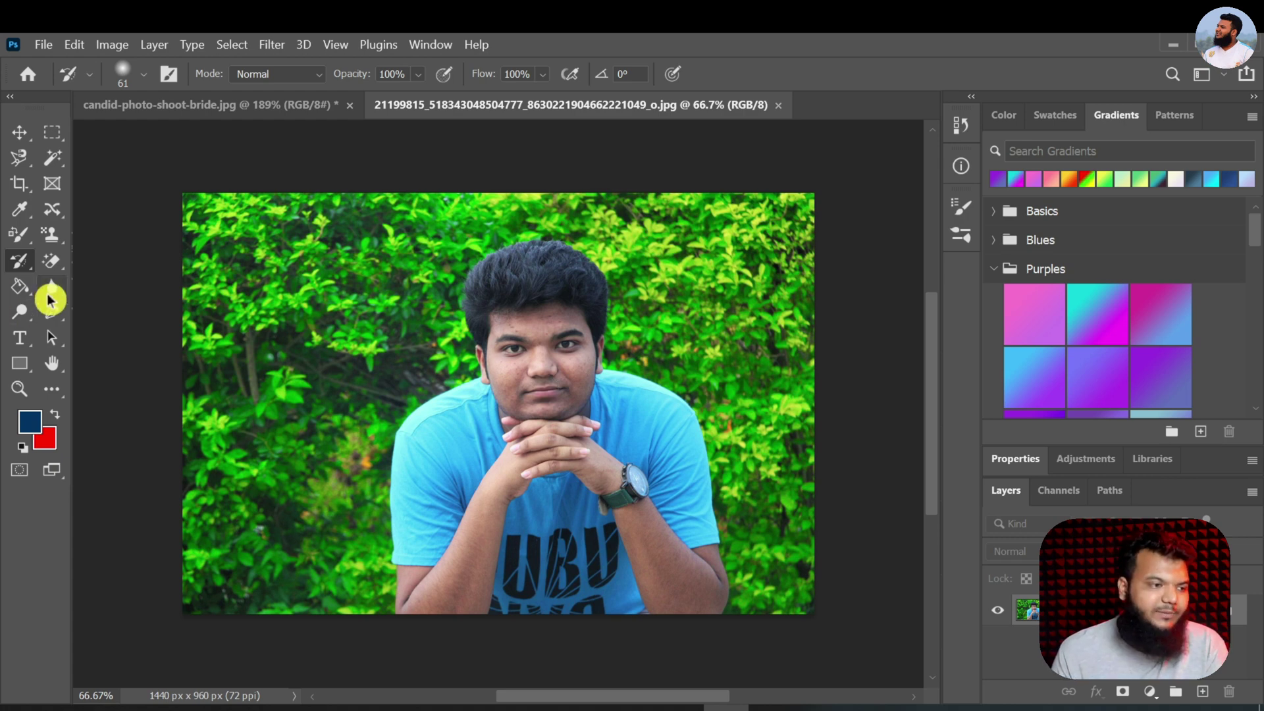
pyautogui.moveTo(52, 290); pyautogui.dragTo(125, 284)
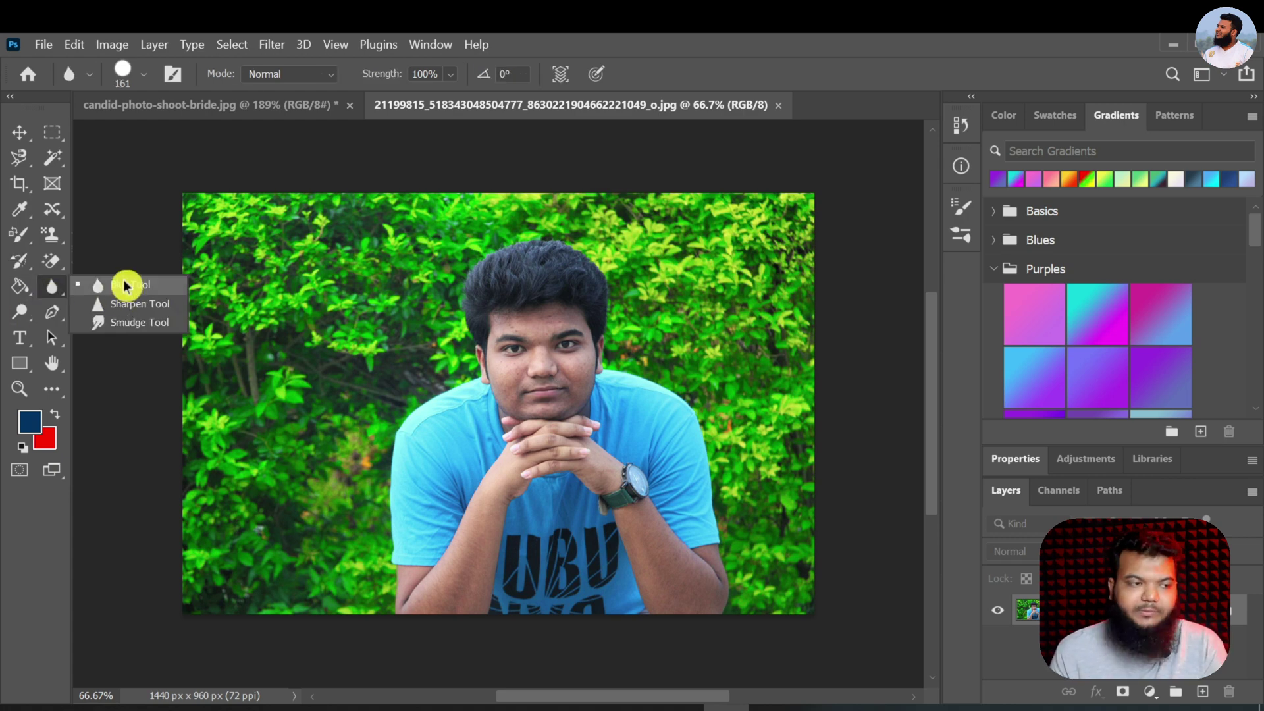
pyautogui.click(20, 139)
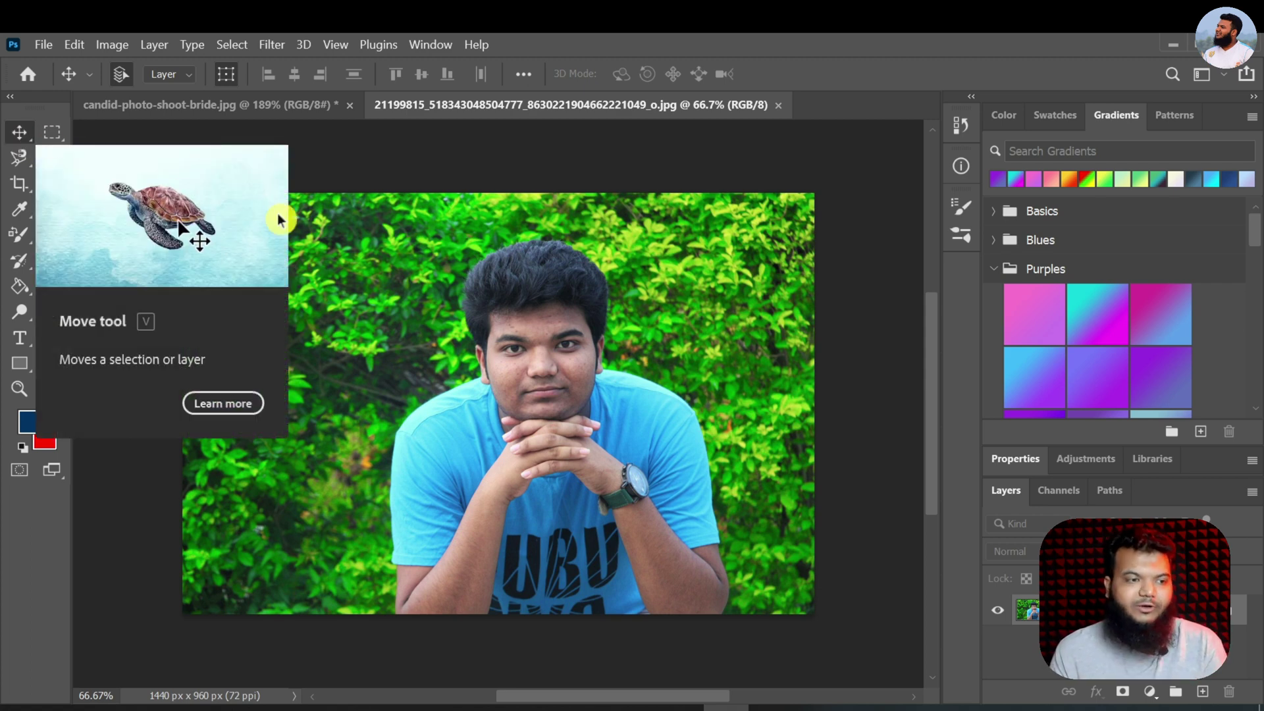
# Apply a Gaussian Blur with a 5.6 pixel radius to the whole portrait.
pyautogui.click(263, 45)
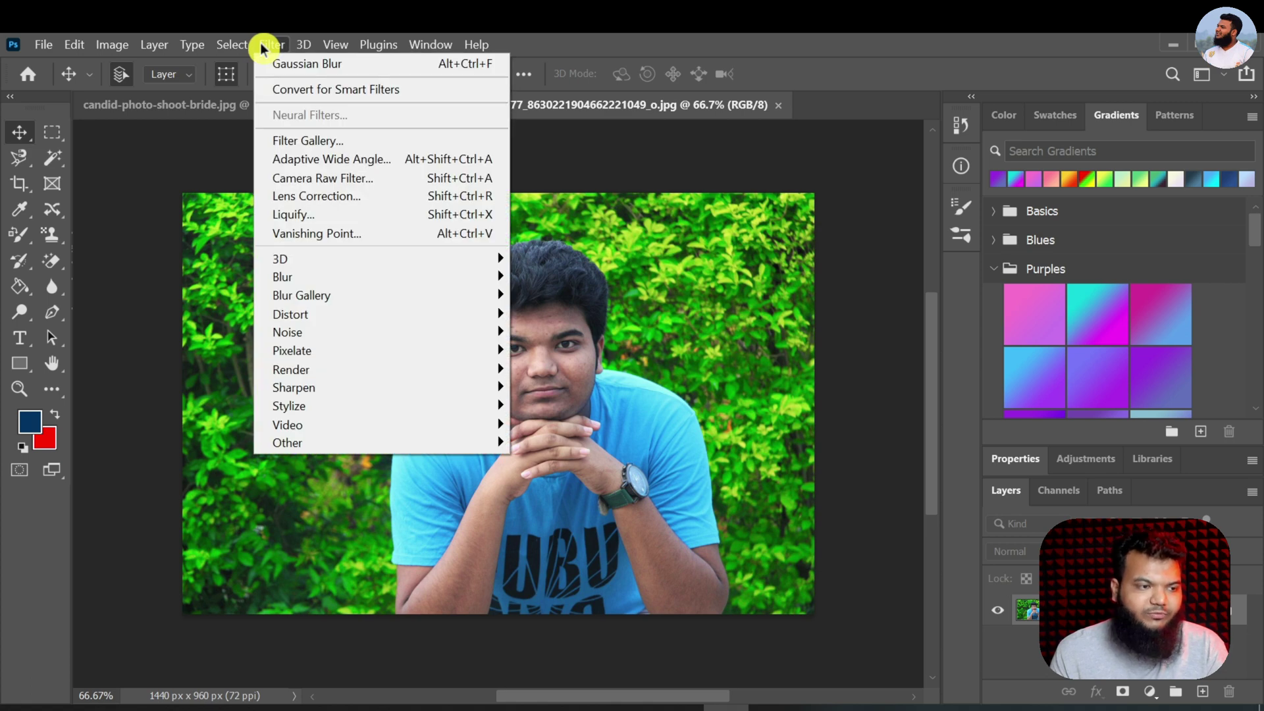
pyautogui.moveTo(313, 275)
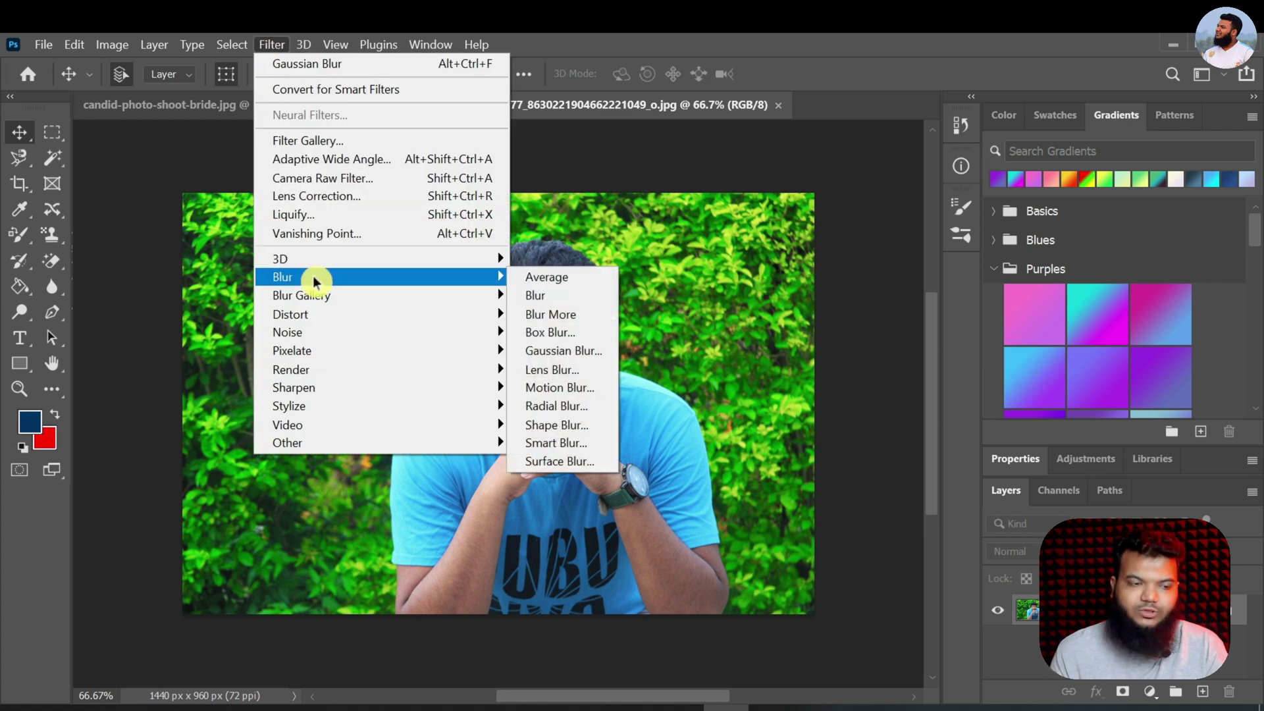
pyautogui.click(549, 353)
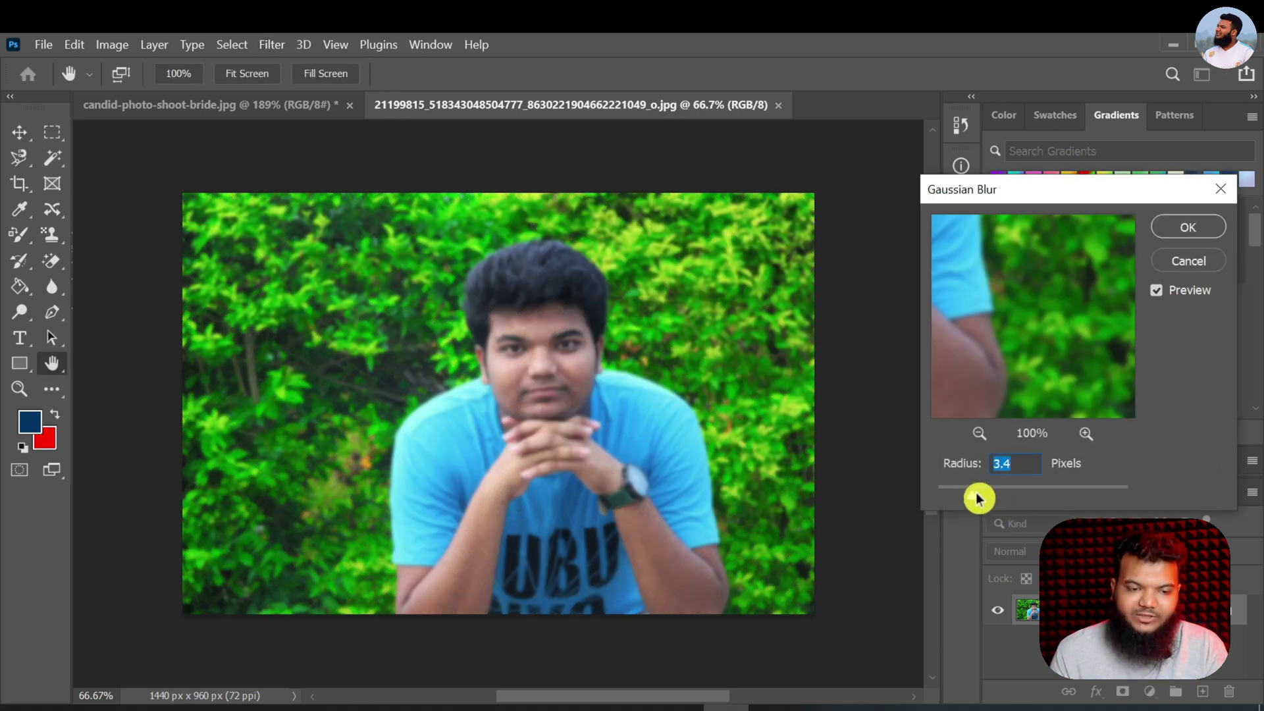
pyautogui.moveTo(974, 502); pyautogui.dragTo(1168, 521)
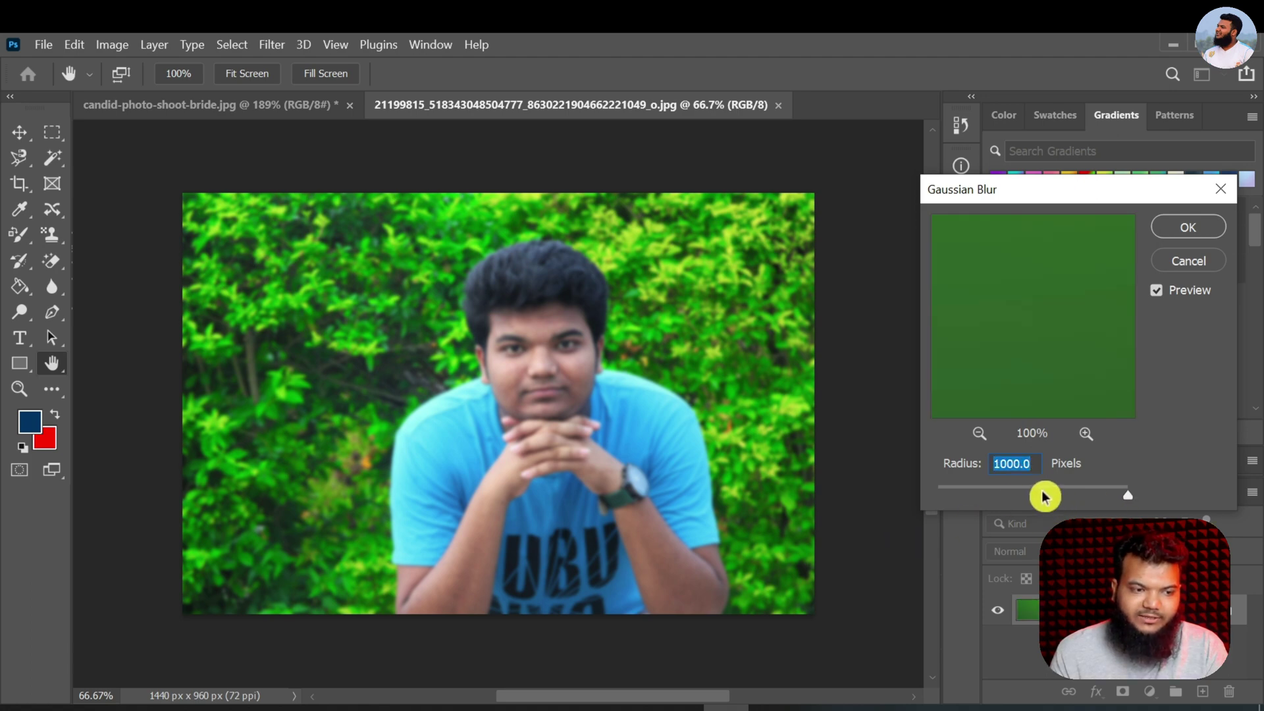
pyautogui.click(1014, 500)
pyautogui.moveTo(1014, 500); pyautogui.dragTo(1021, 500)
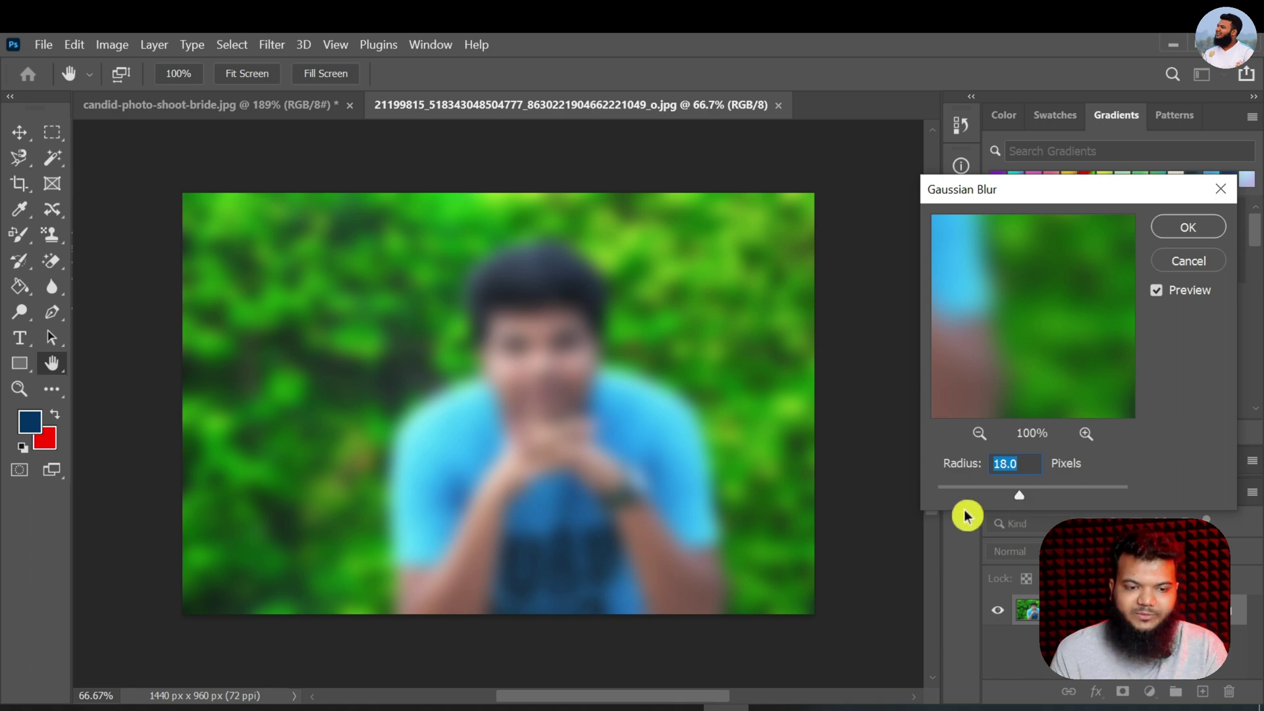
pyautogui.moveTo(967, 514); pyautogui.dragTo(1196, 505)
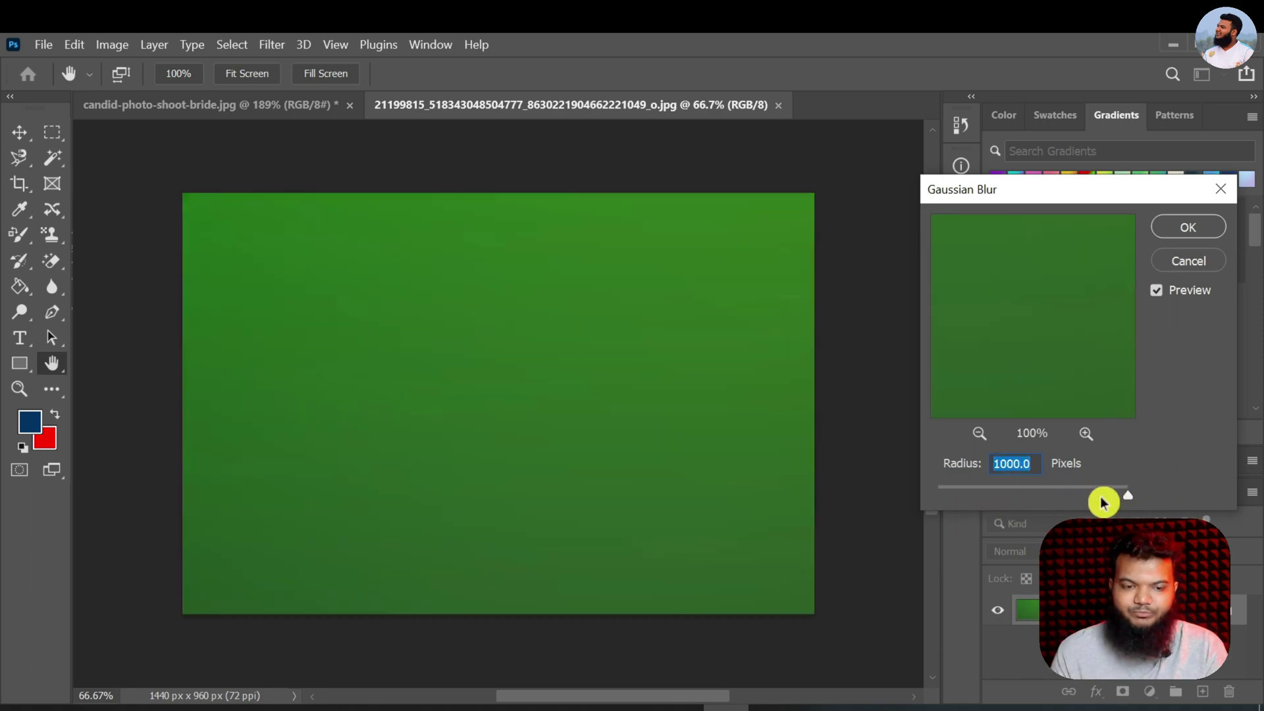
pyautogui.moveTo(1097, 496); pyautogui.dragTo(993, 503)
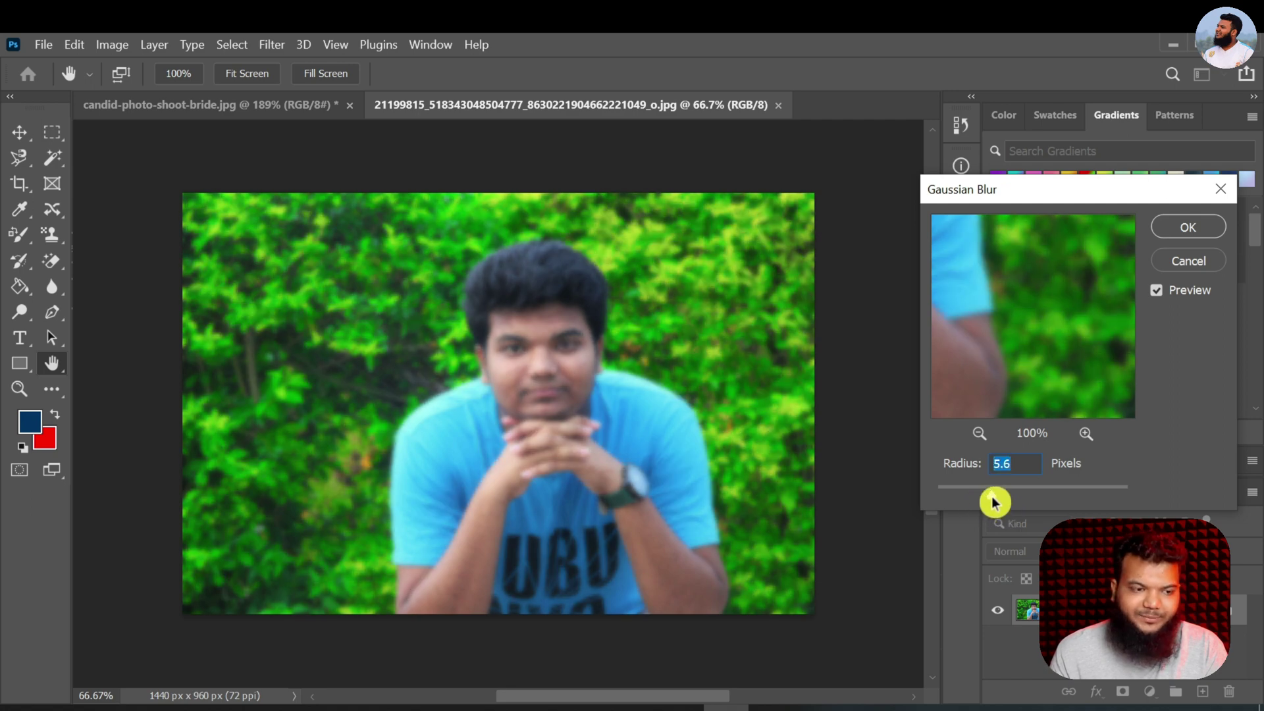
pyautogui.click(1173, 232)
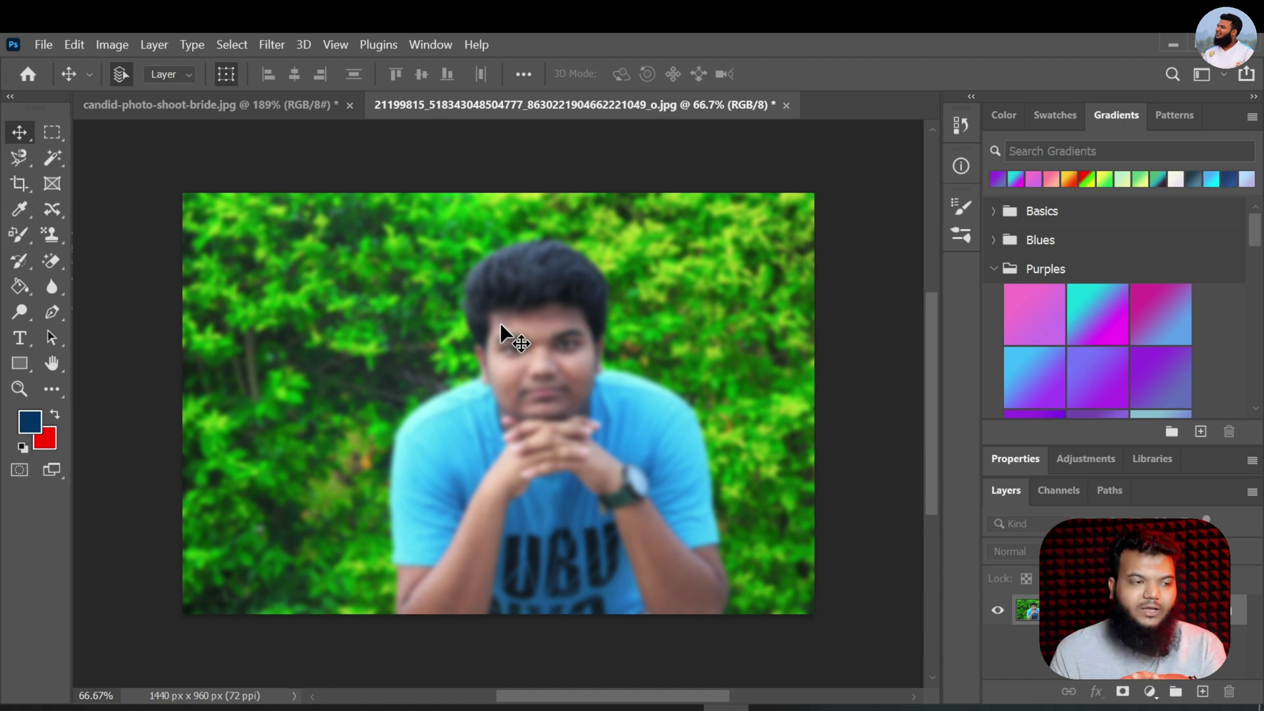
# Restore the man's face, hair, arms and T-shirt to sharpness using the History Brush at size 200, keeping the foliage blurred.
pyautogui.click(16, 264)
pyautogui.moveTo(523, 368)
pyautogui.mouseDown()
pyautogui.moveTo(544, 384)
pyautogui.moveTo(503, 476)
pyautogui.mouseUp()
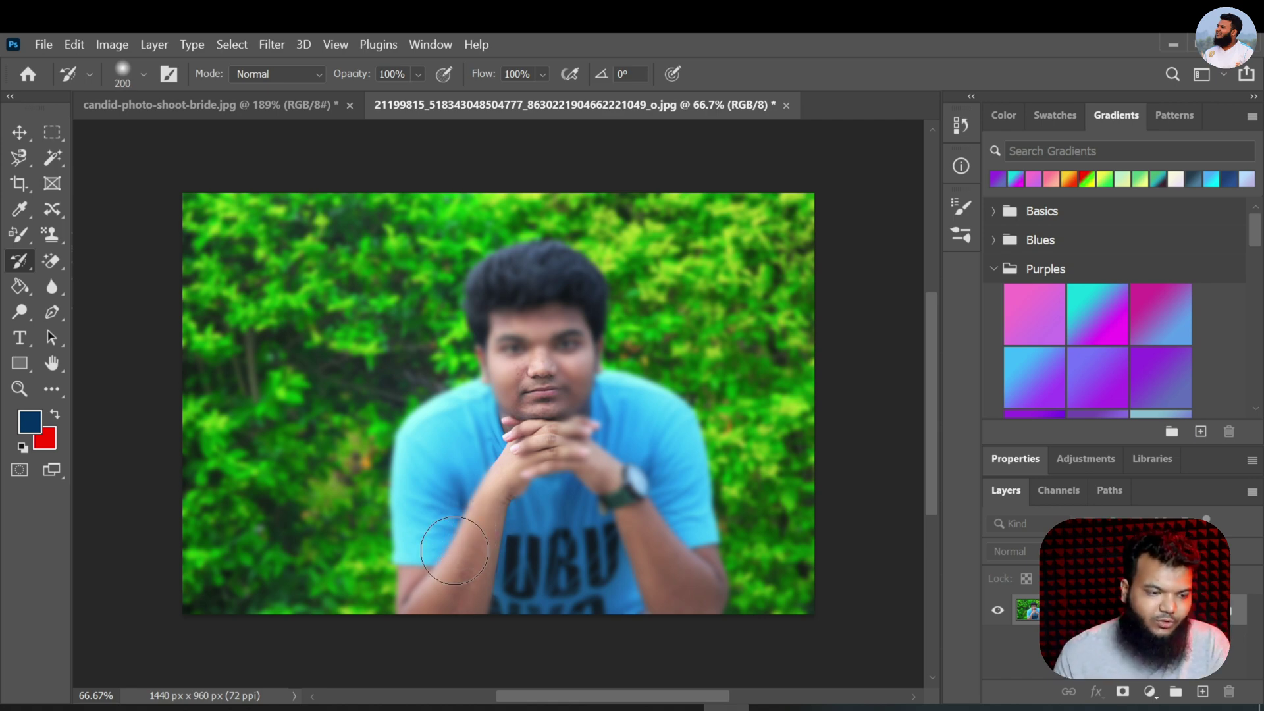
pyautogui.moveTo(454, 550)
pyautogui.mouseDown()
pyautogui.moveTo(472, 504)
pyautogui.moveTo(578, 529)
pyautogui.moveTo(607, 607)
pyautogui.moveTo(686, 619)
pyautogui.moveTo(695, 589)
pyautogui.moveTo(670, 435)
pyautogui.moveTo(670, 496)
pyautogui.moveTo(587, 526)
pyautogui.moveTo(587, 445)
pyautogui.moveTo(597, 520)
pyautogui.moveTo(555, 361)
pyautogui.moveTo(560, 297)
pyautogui.moveTo(536, 281)
pyautogui.moveTo(522, 290)
pyautogui.moveTo(517, 352)
pyautogui.moveTo(526, 437)
pyautogui.moveTo(491, 528)
pyautogui.moveTo(489, 440)
pyautogui.moveTo(472, 417)
pyautogui.moveTo(450, 424)
pyautogui.moveTo(430, 492)
pyautogui.moveTo(427, 627)
pyautogui.moveTo(428, 540)
pyautogui.mouseUp()
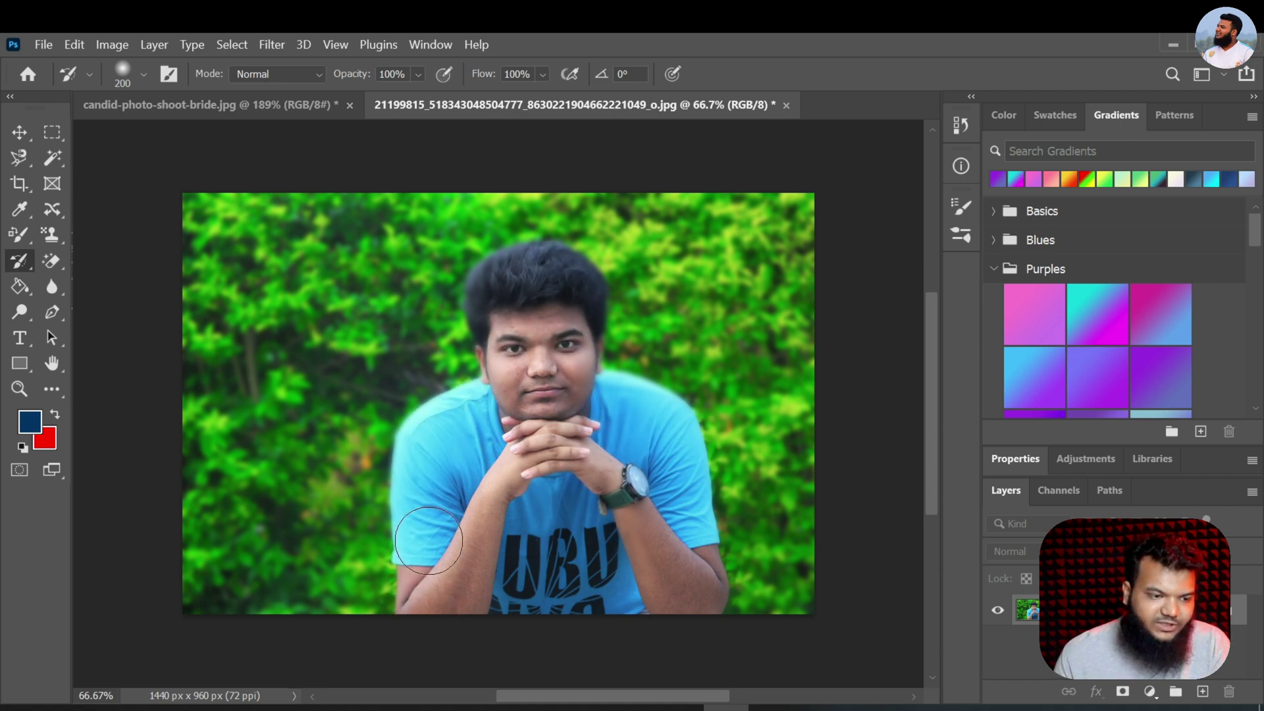
pyautogui.moveTo(616, 405); pyautogui.dragTo(674, 467)
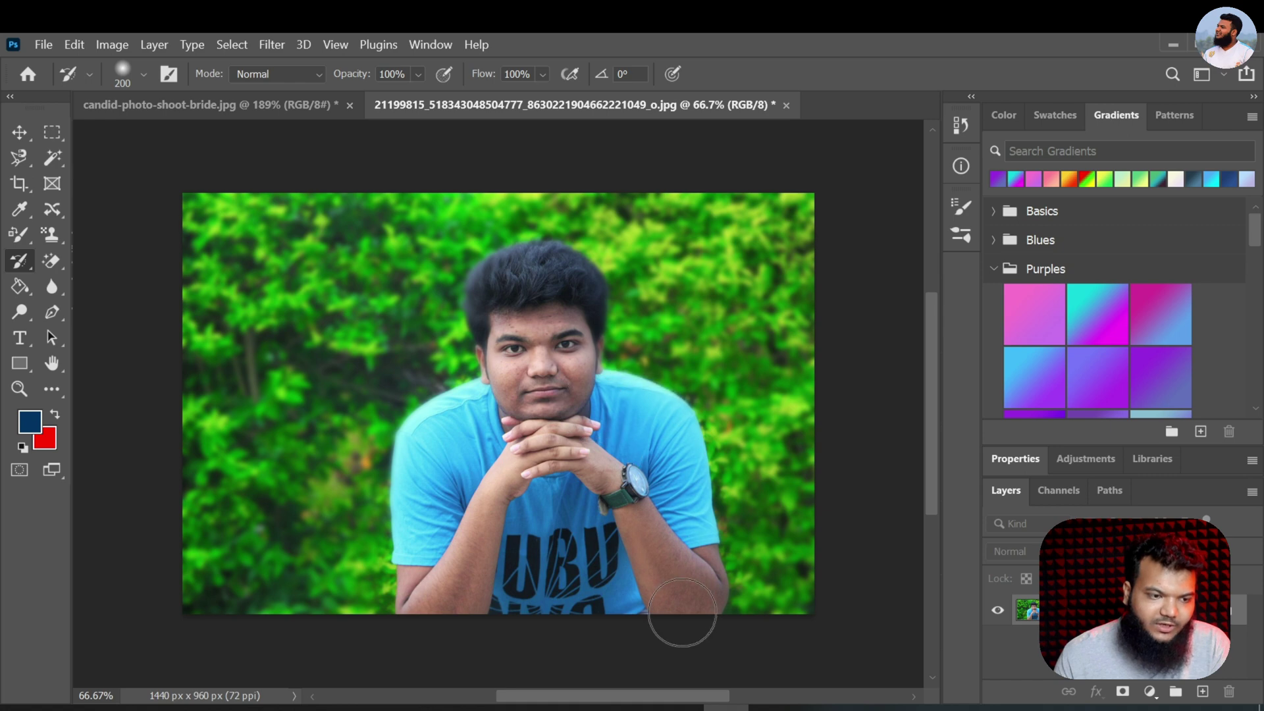
pyautogui.moveTo(532, 304)
pyautogui.mouseDown()
pyautogui.moveTo(566, 284)
pyautogui.moveTo(574, 310)
pyautogui.moveTo(547, 281)
pyautogui.moveTo(500, 288)
pyautogui.moveTo(518, 370)
pyautogui.mouseUp()
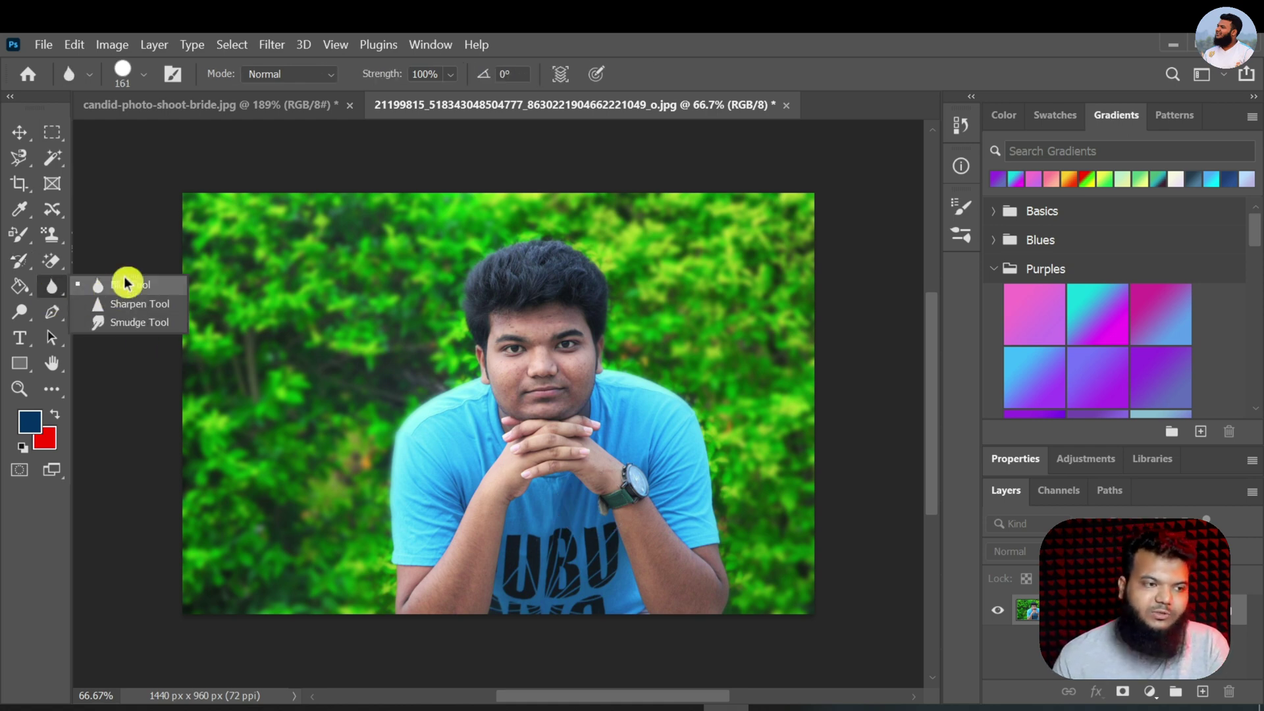
pyautogui.click(269, 44)
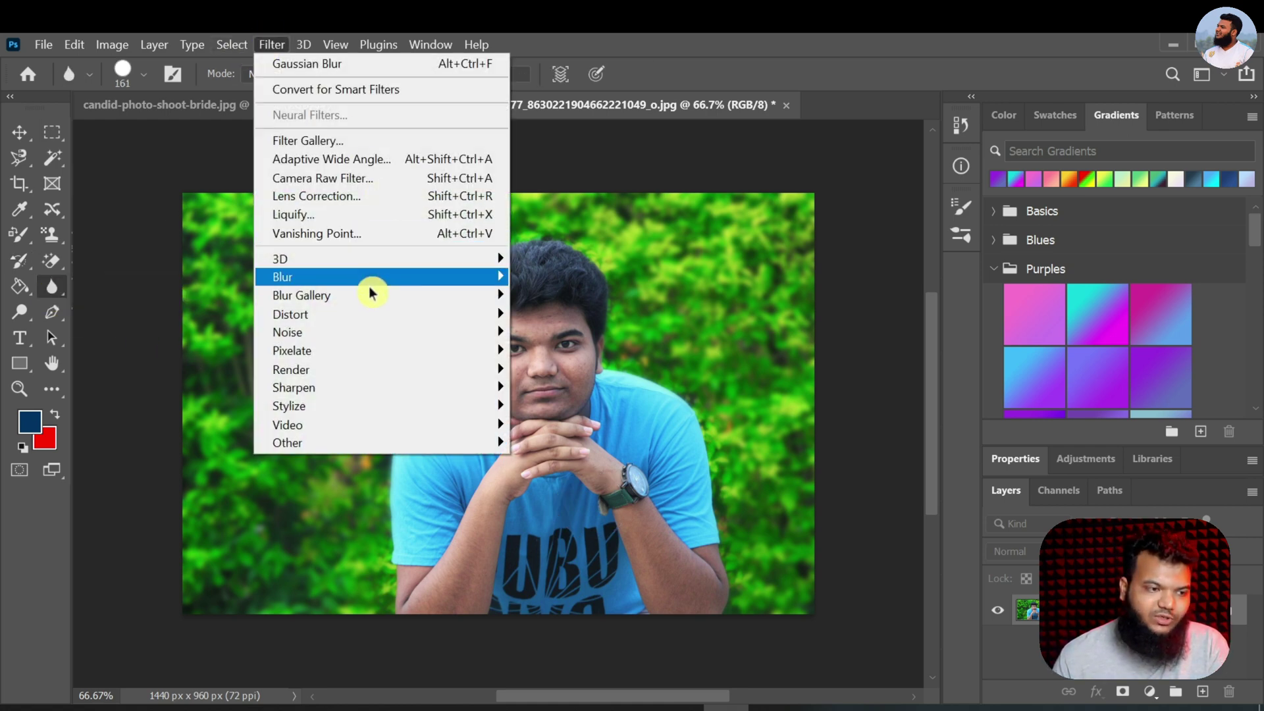
pyautogui.moveTo(381, 288)
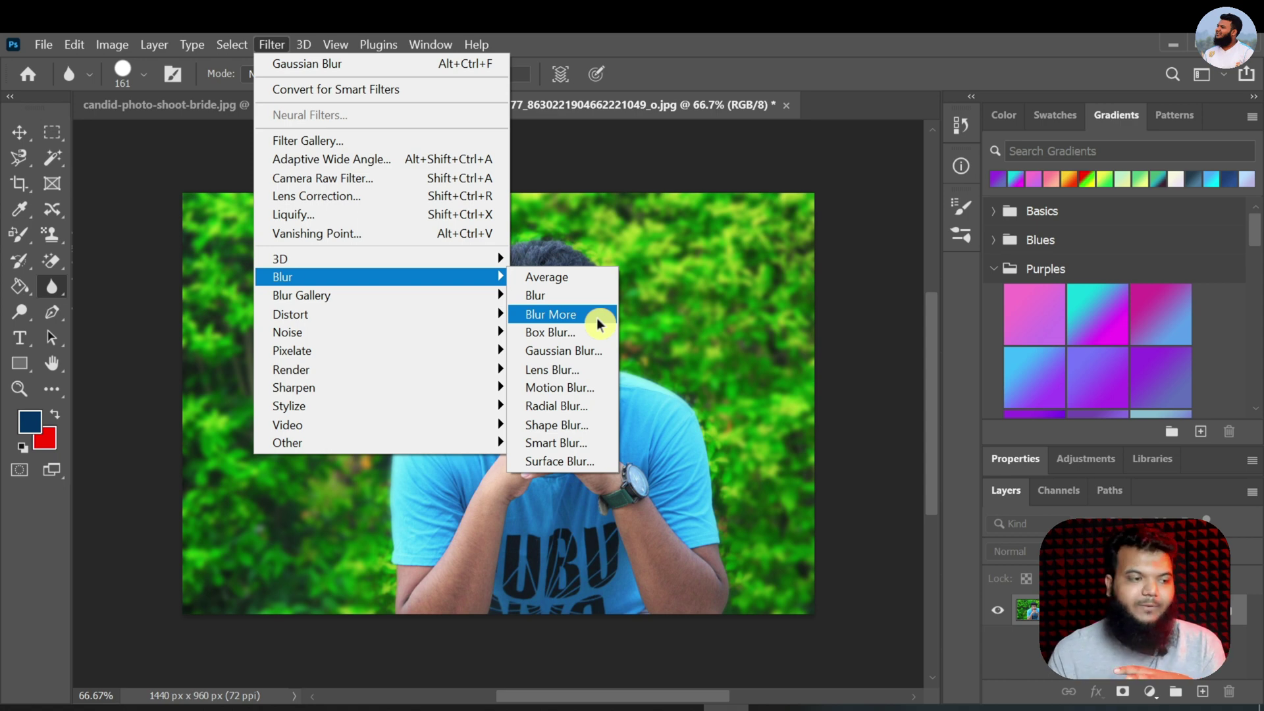
pyautogui.click(127, 372)
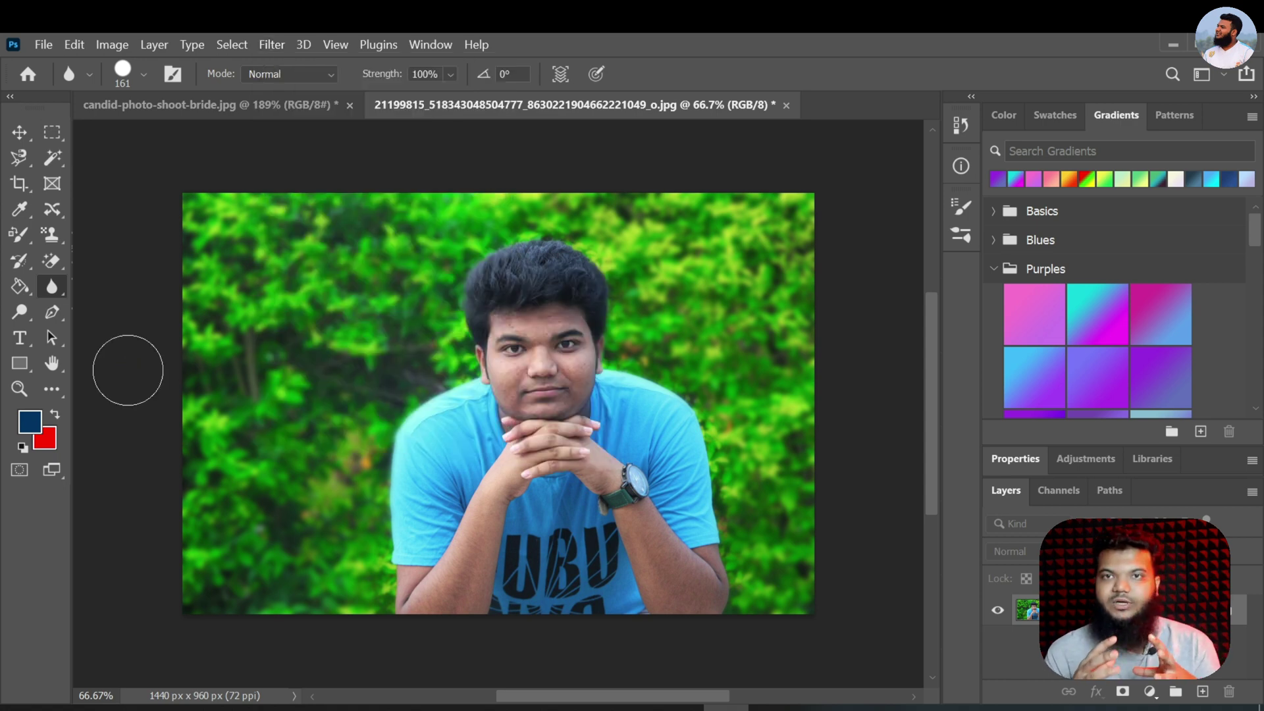